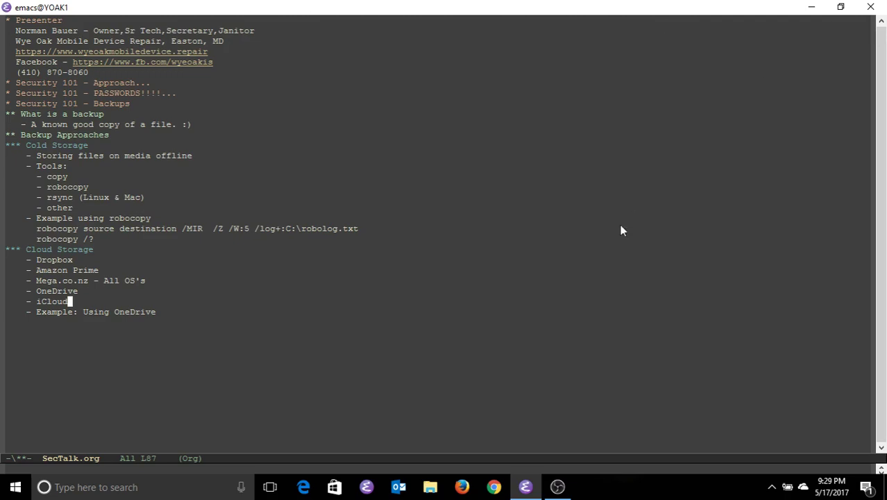
Step: Launch VMware Workstation 12 Player and start the Windows 10 virtual machine in a maximized window, dismissing the removable devices hint
left_click(525, 486)
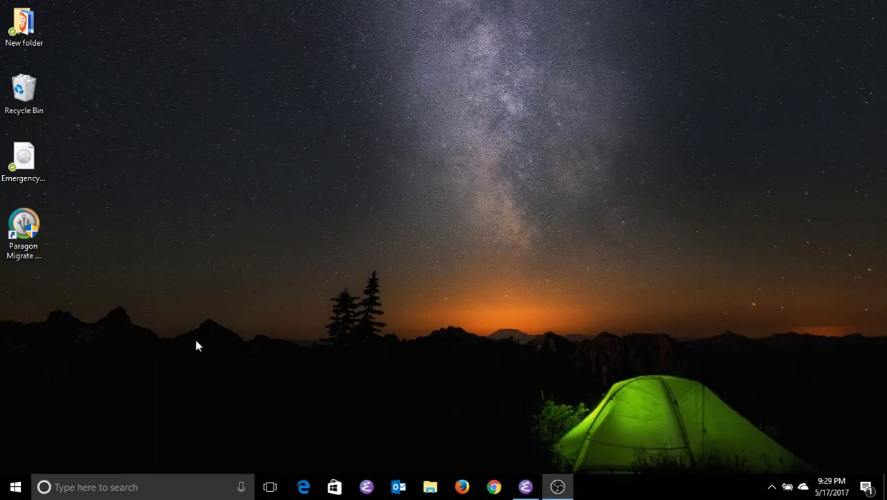
key("alt+Tab")
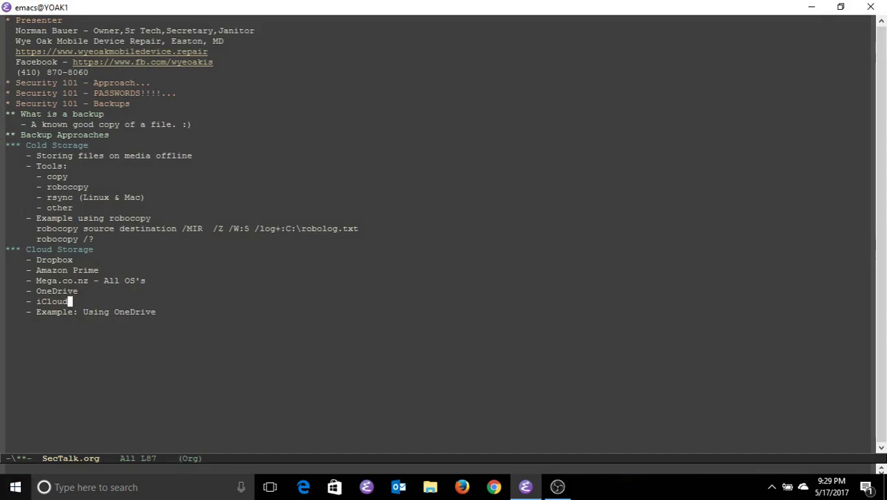
left_click(7, 489)
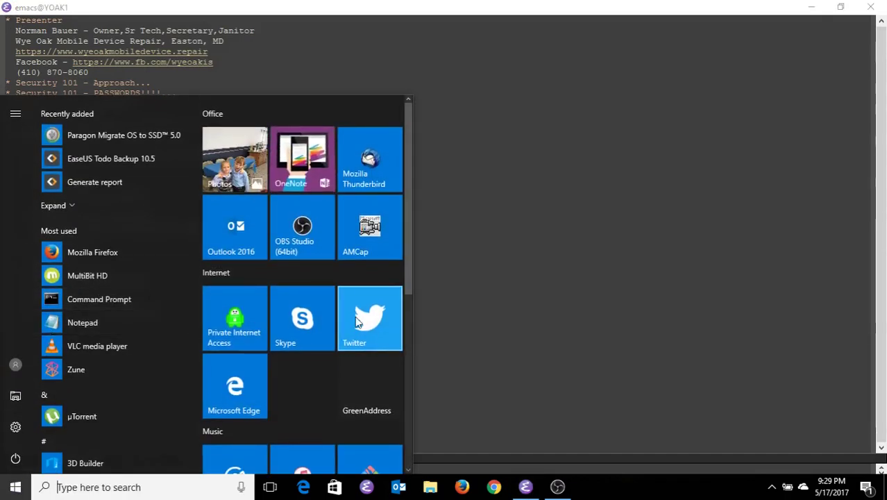
left_click_drag(409, 288, 401, 464)
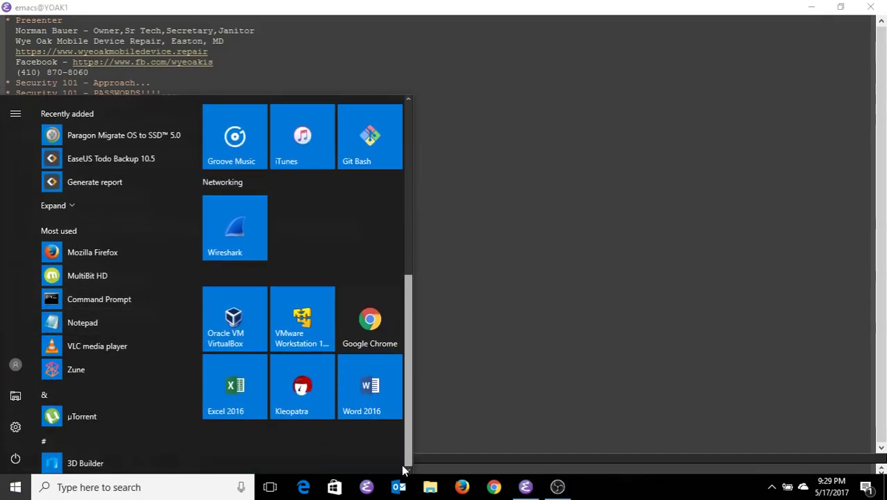
key("Escape")
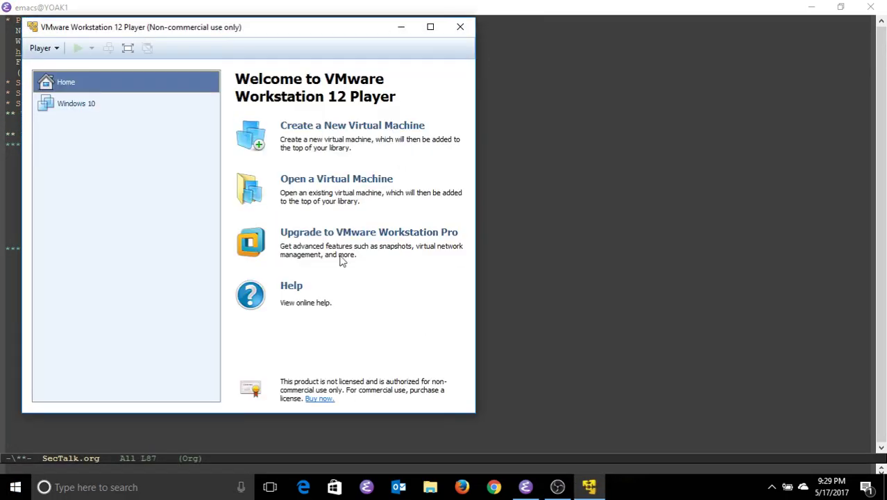
double_click(72, 103)
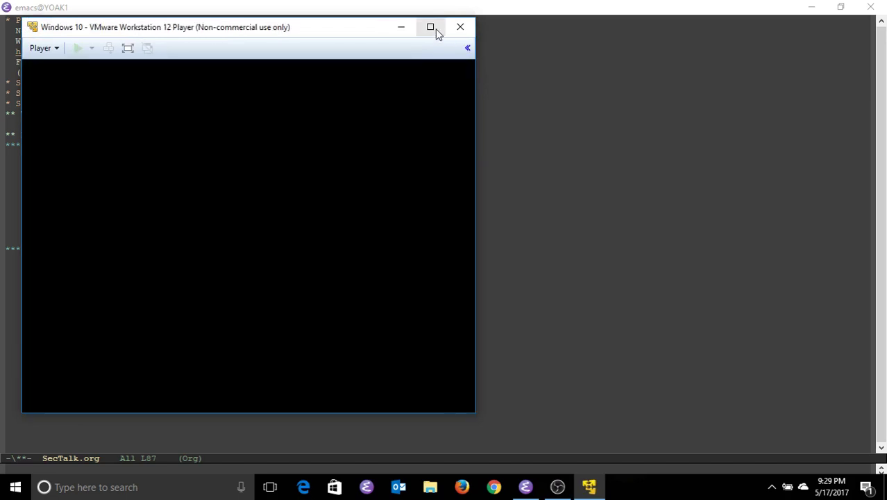
left_click(430, 28)
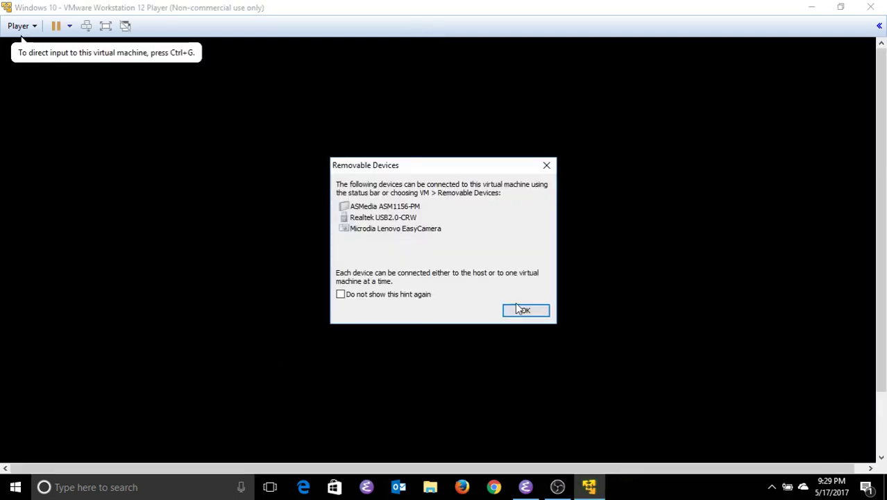
left_click(519, 307)
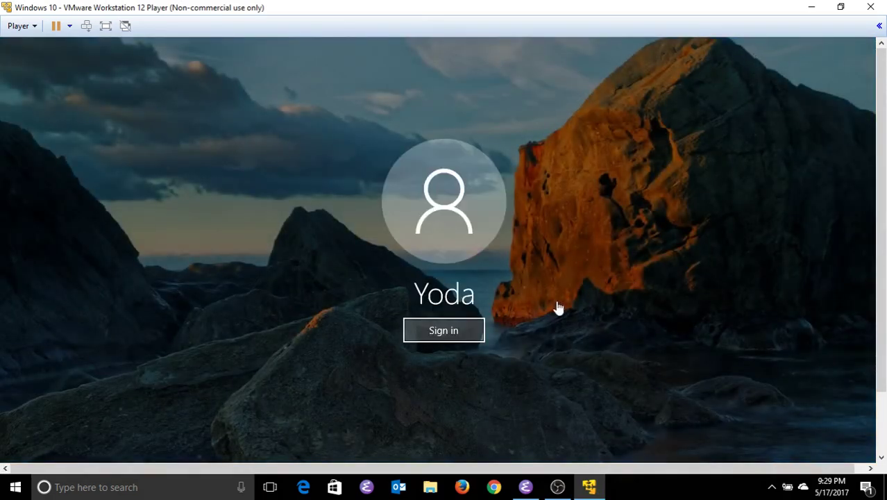
Step: Show the virtual machine in full screen, sign in to its Windows account and dismiss the device setup notification
left_click(473, 327)
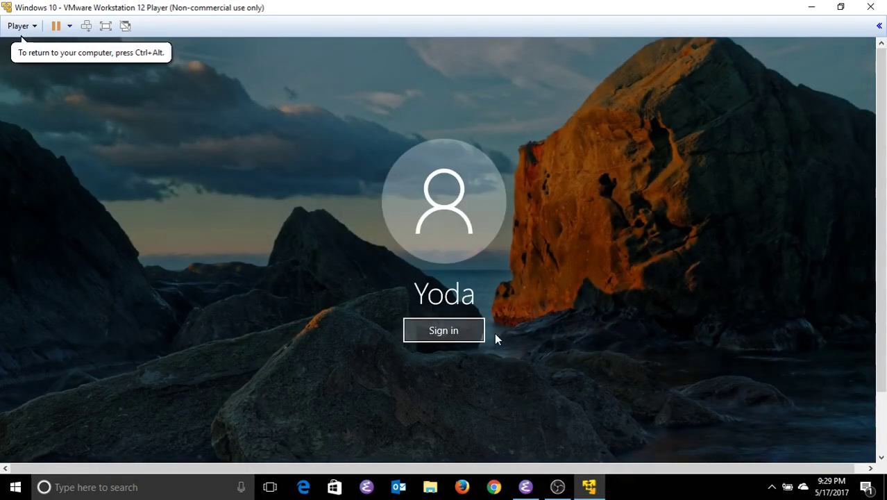
left_click(472, 334)
left_click(106, 26)
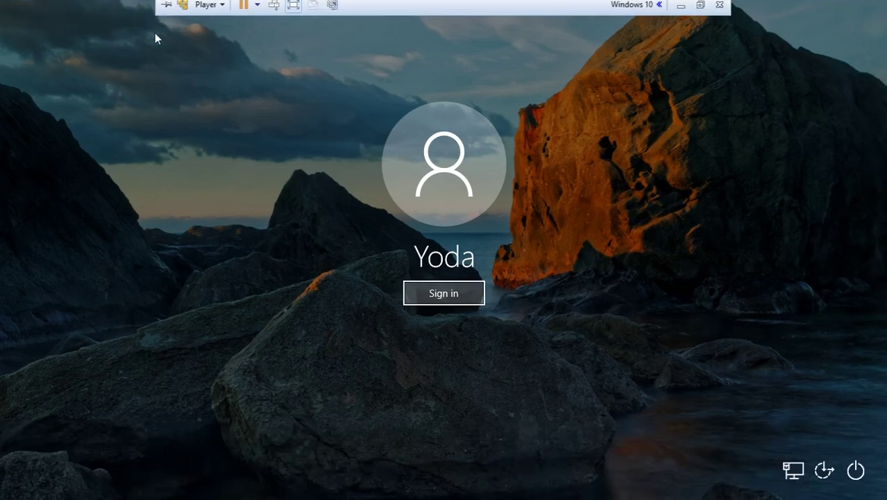
left_click(432, 293)
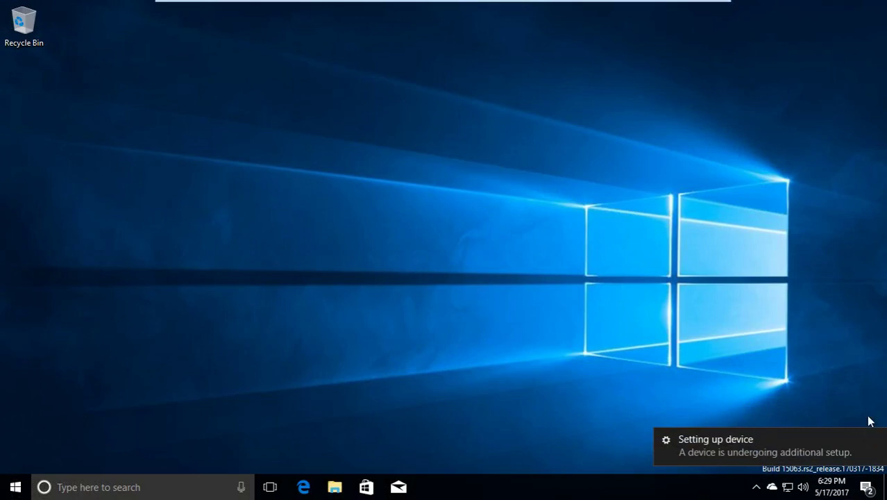
left_click(876, 439)
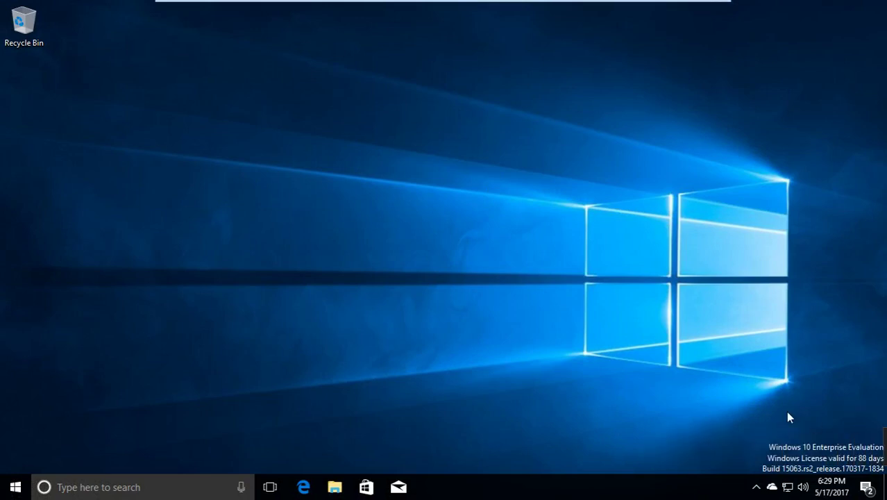
Step: Check the OneDrive sync status on the virtual machine, and close the status display
left_click(772, 487)
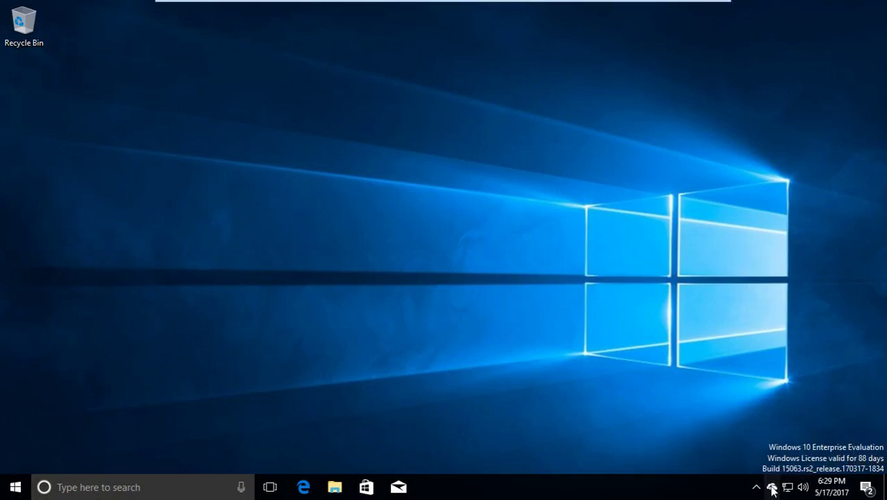
left_click(772, 488)
left_click(772, 487)
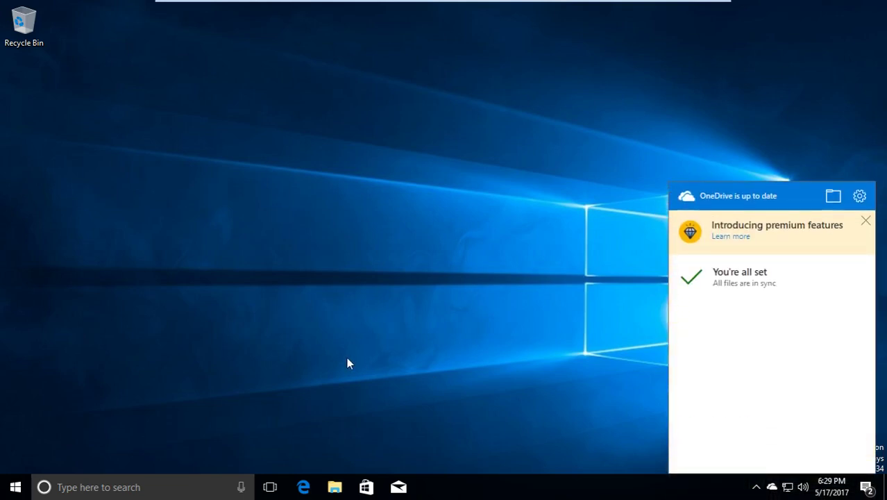
left_click(342, 410)
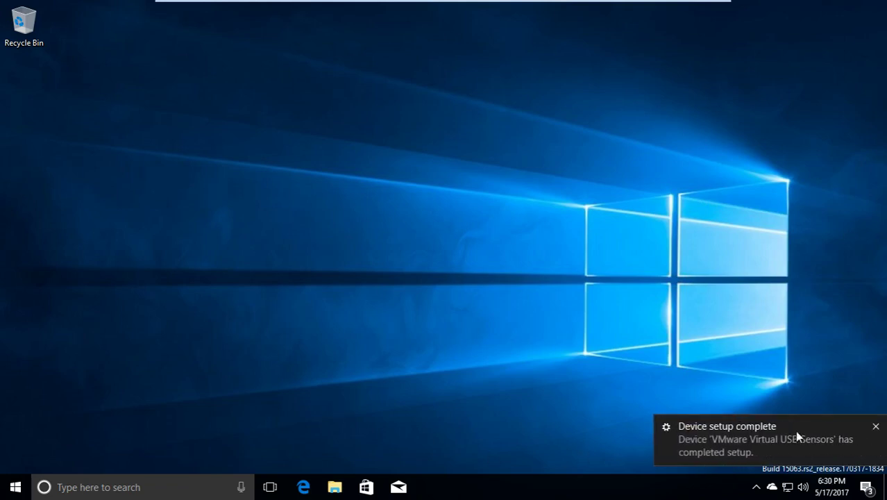
Step: Open File Explorer and view the contents of the Documents and OneDrive folders
left_click(335, 487)
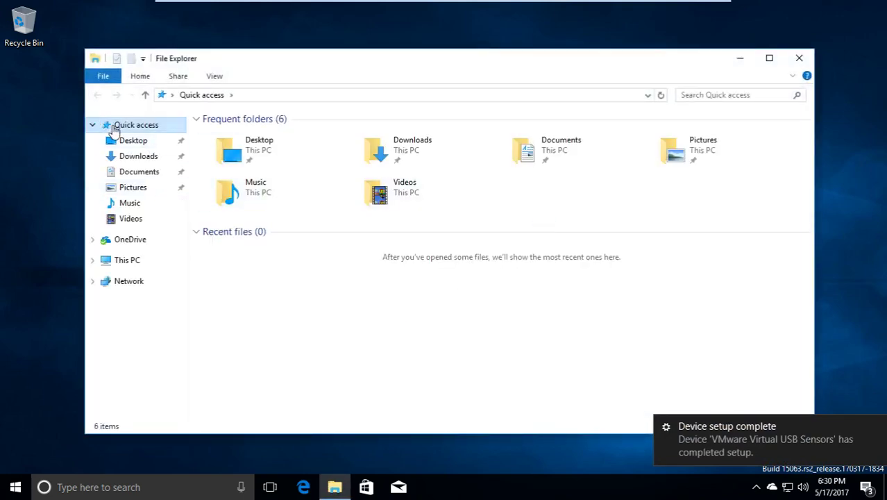
left_click(124, 171)
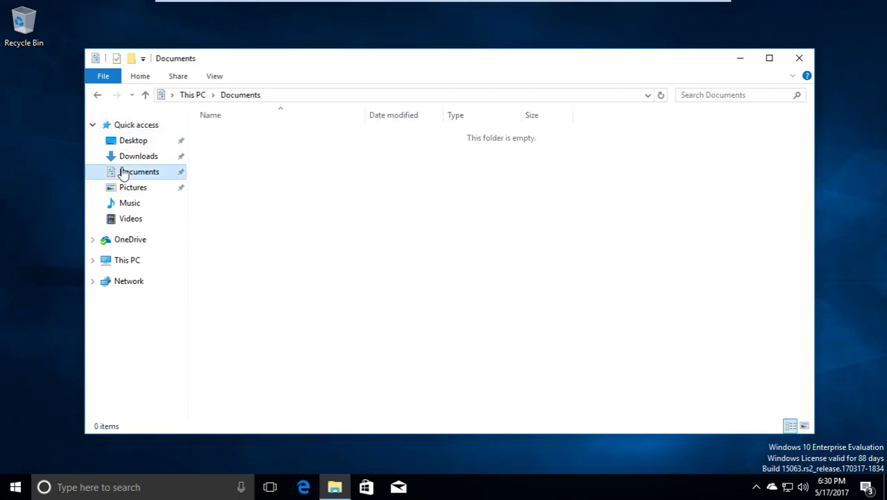
left_click(122, 240)
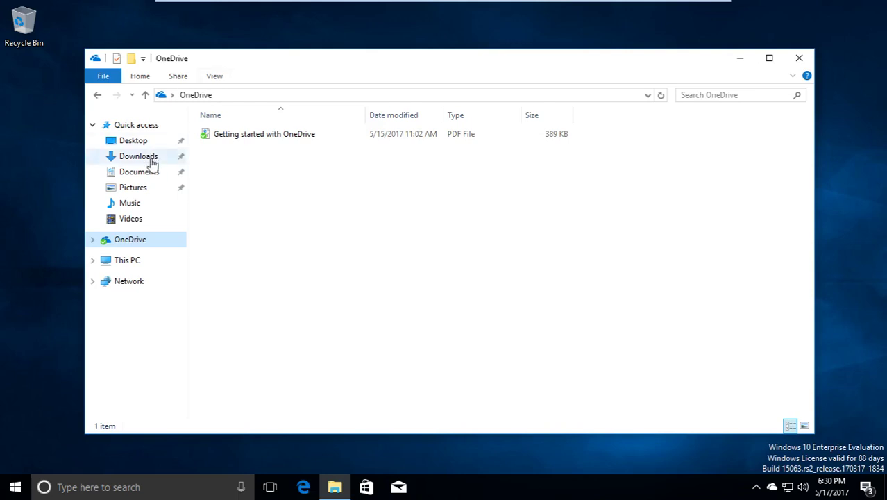
Step: Create a new text document named Hello1 in the Documents folder
left_click(149, 173)
right_click(249, 179)
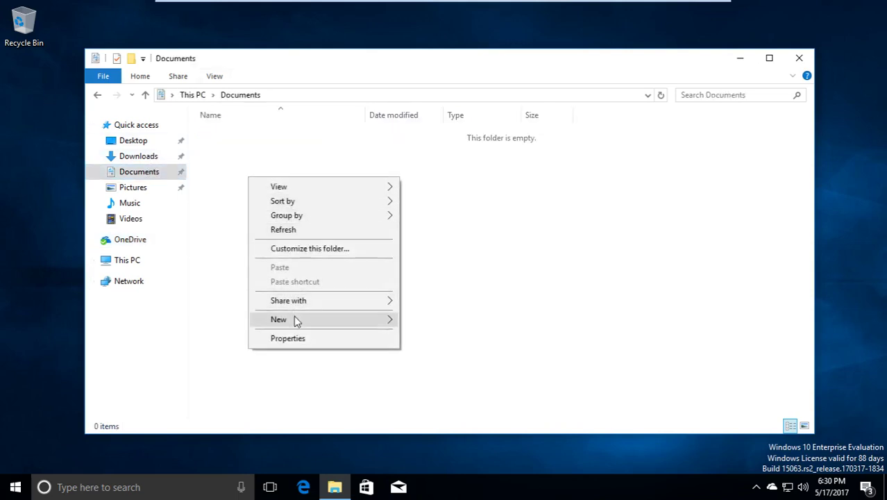
mouse_move(293, 315)
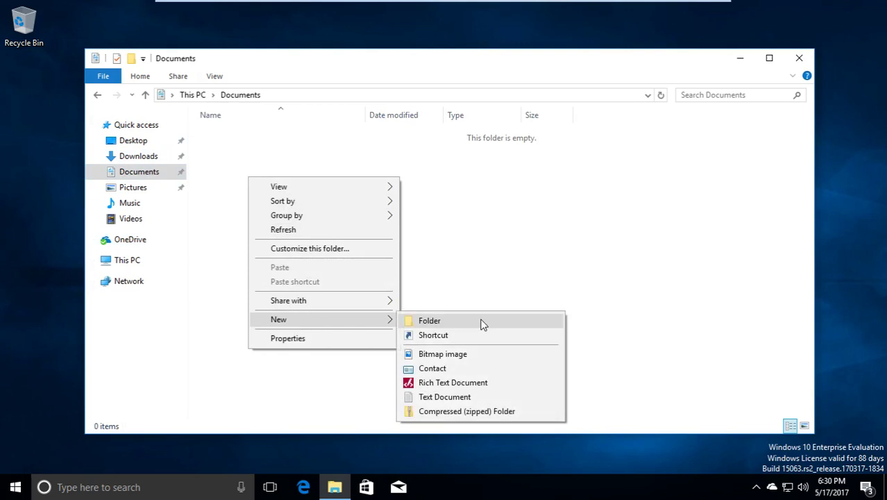
left_click(465, 396)
type("Hello!")
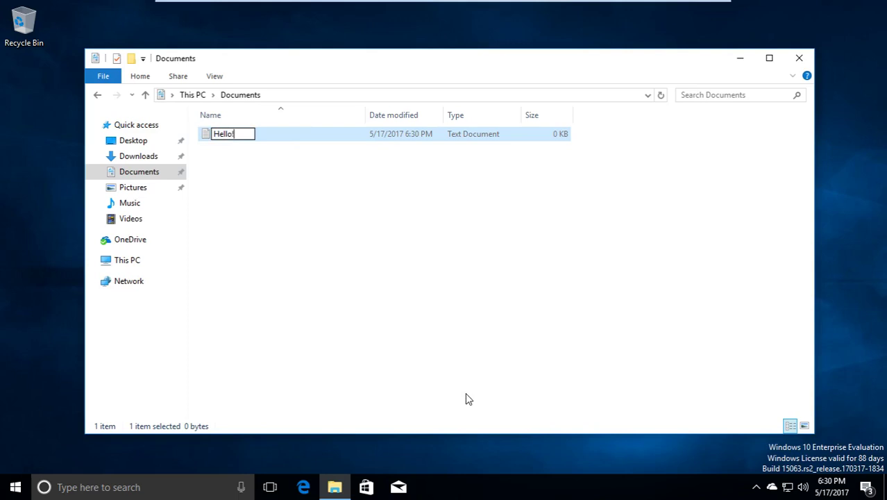
key("BackSpace")
type("1")
key("Return")
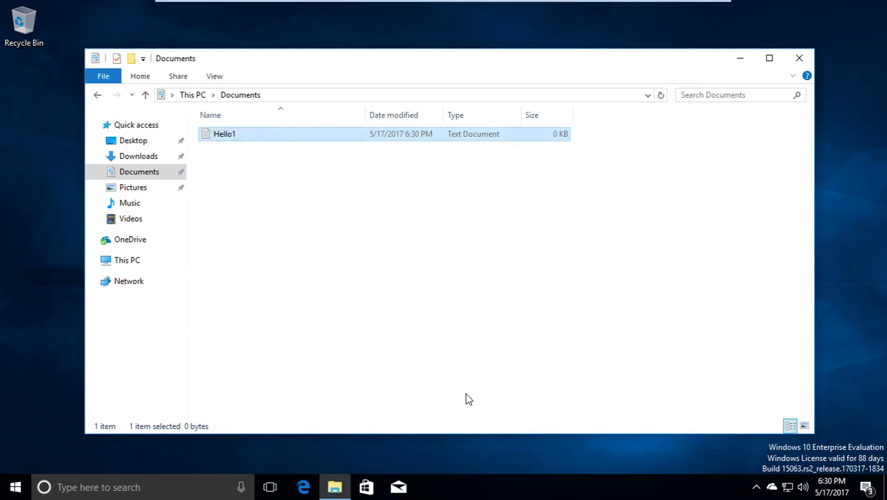
Step: Open Hello1 in Notepad, enter the text "Hello YouTube!!", save the file and close it
key("Return")
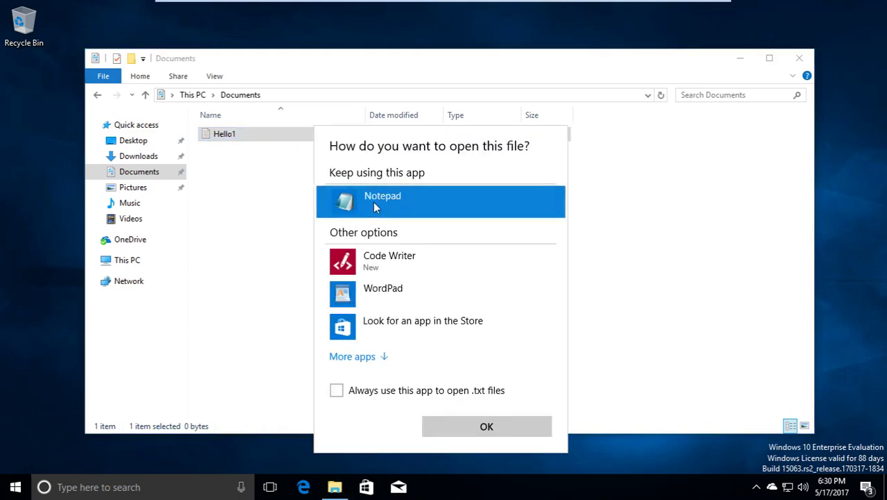
left_click(375, 208)
type("H")
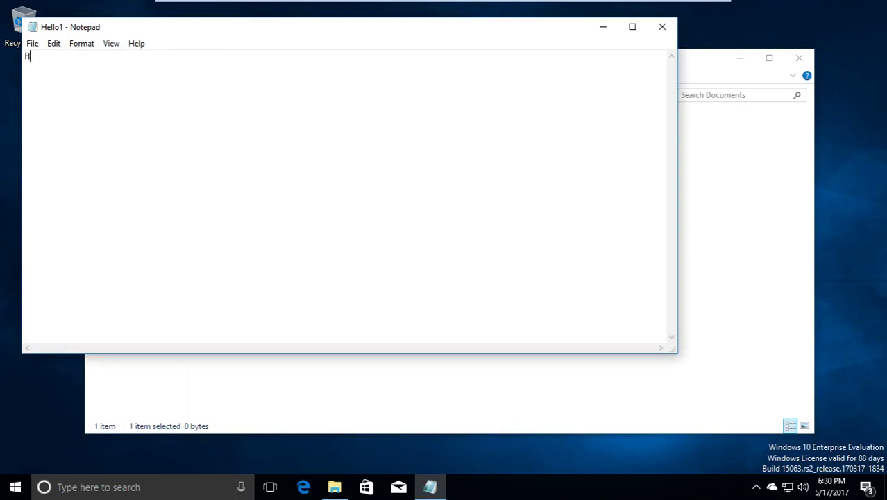
type("ello YouTube!!")
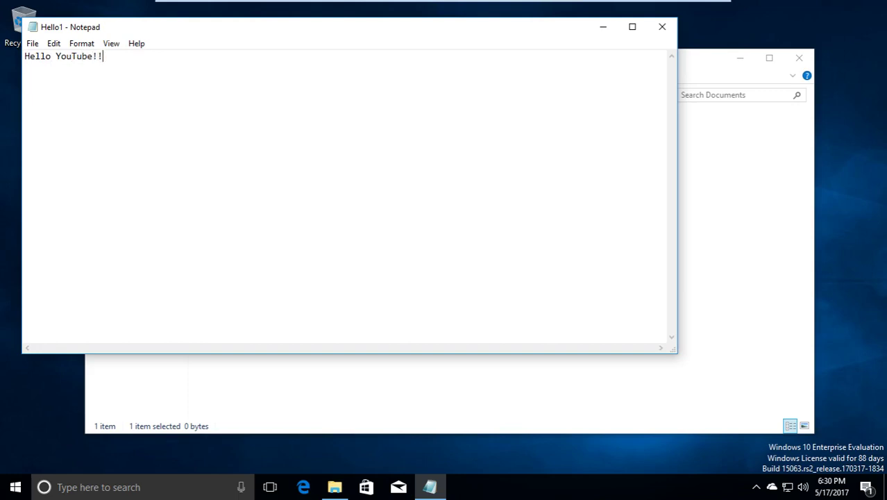
key("ctrl+s")
left_click(662, 27)
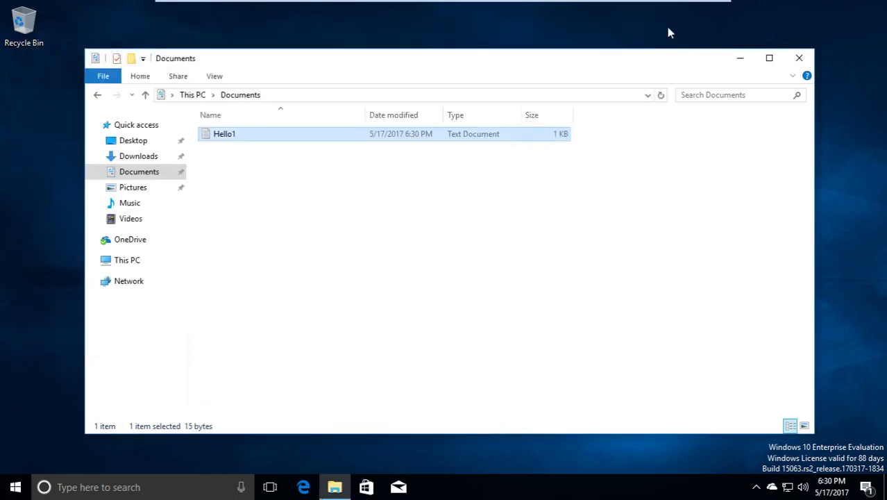
left_click(555, 231)
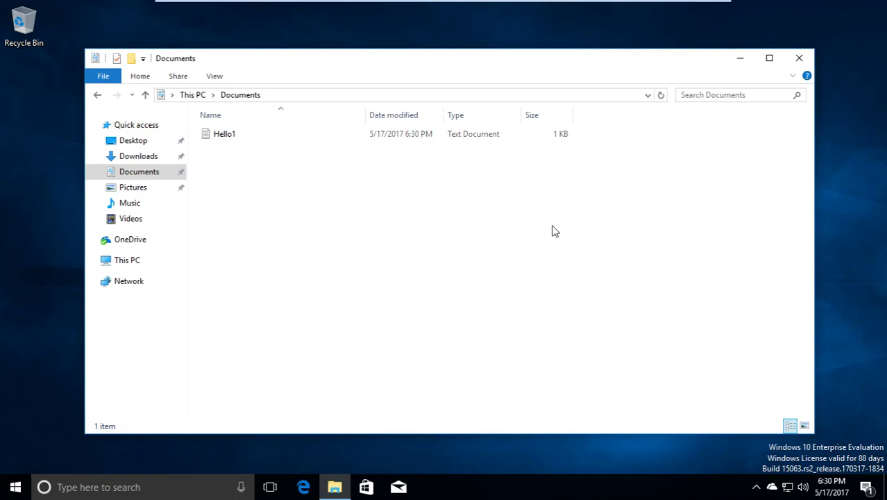
Step: Copy the Hello1 text document from Documents into the OneDrive folder
right_click(209, 136)
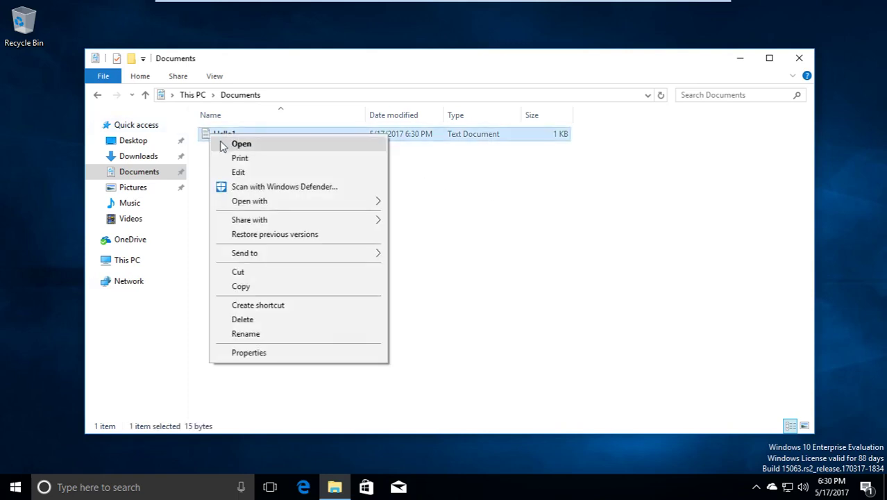
left_click(240, 288)
left_click(143, 243)
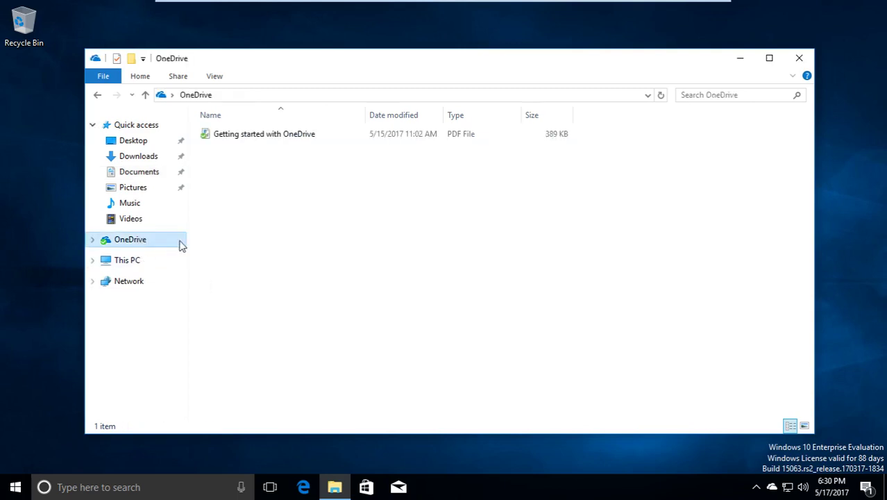
right_click(228, 231)
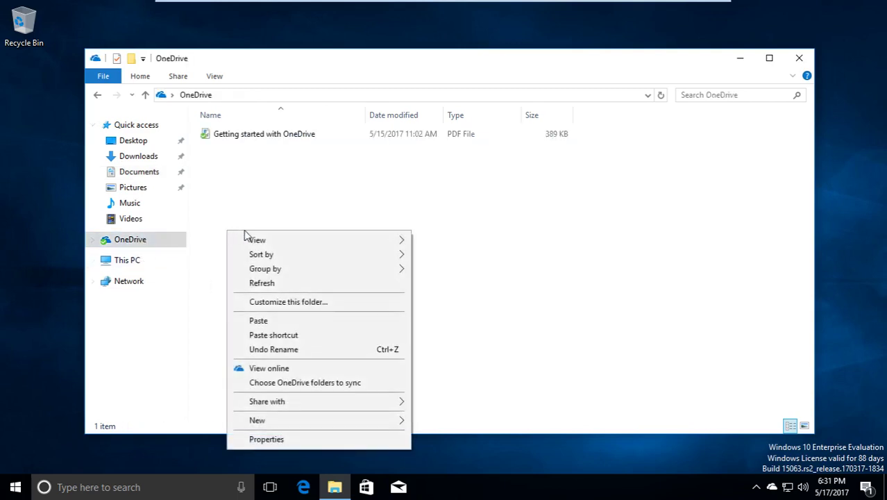
left_click(268, 321)
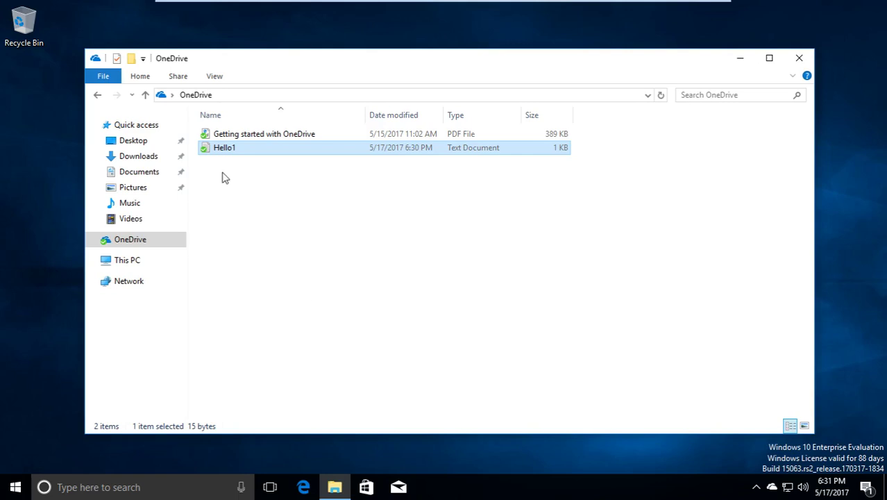
left_click(219, 220)
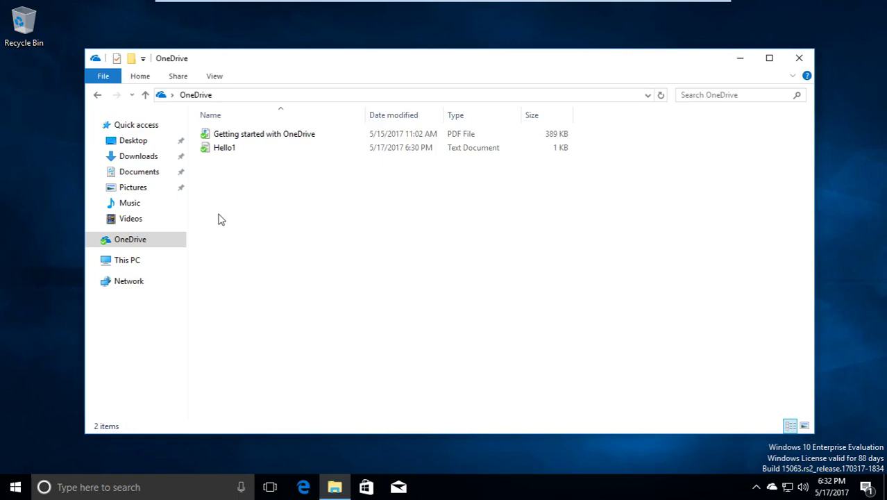
Step: Delete the original Hello1 text document from the Documents folder and go to This PC
left_click(144, 175)
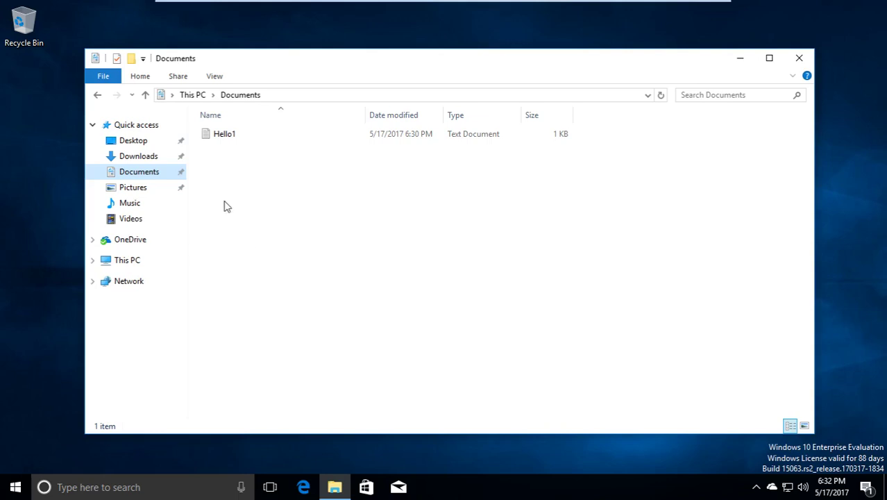
left_click(213, 138)
key("Delete")
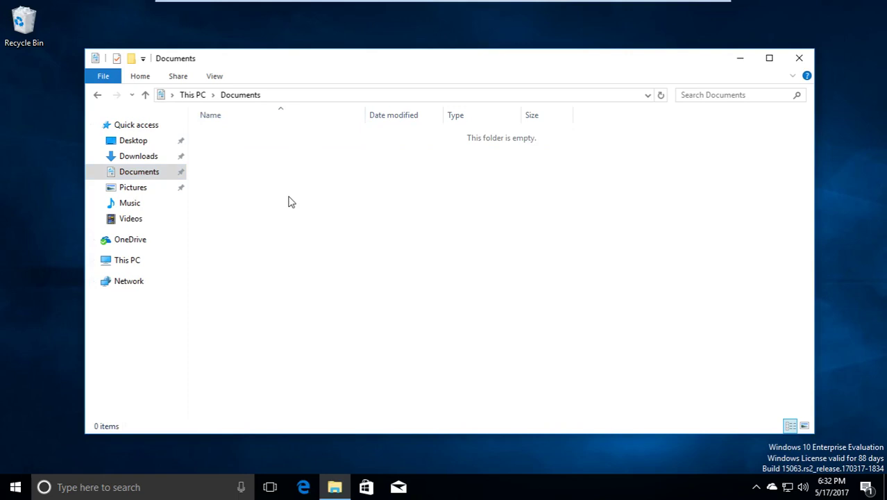
left_click(126, 262)
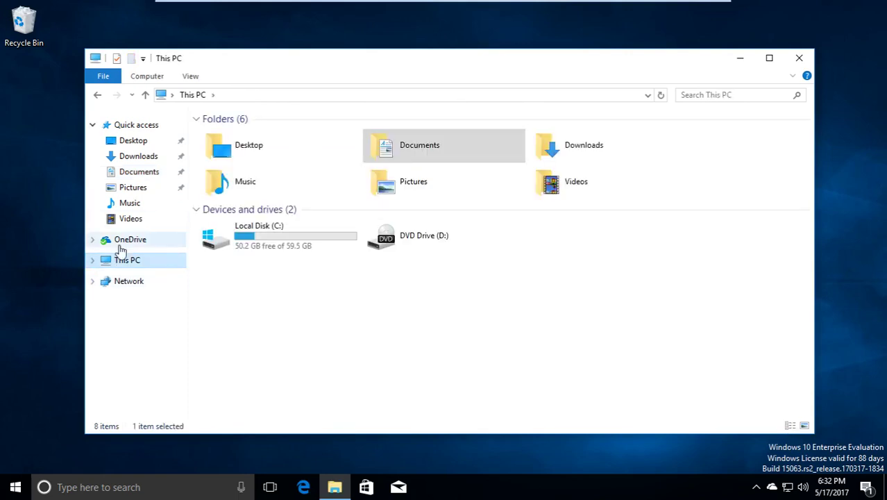
Step: View the contents of the OneDrive folder, including the Hello1 copy, and close the File Explorer window
left_click(121, 240)
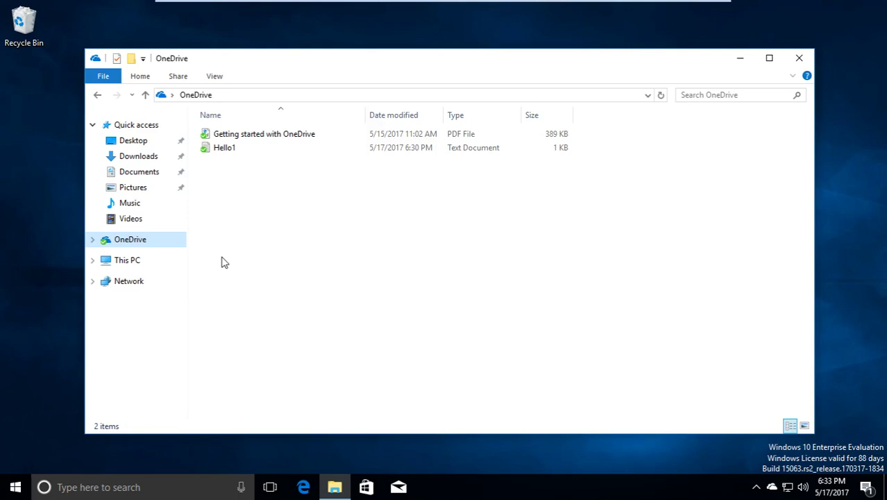
left_click(253, 216)
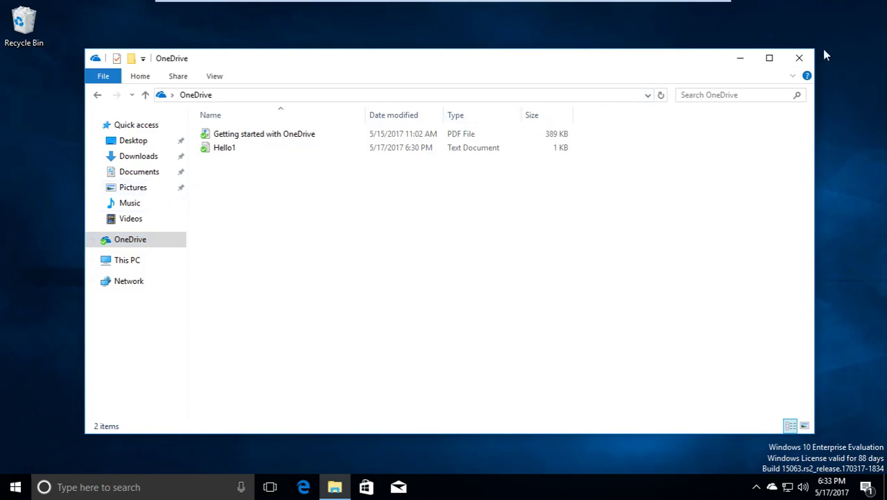
left_click(798, 60)
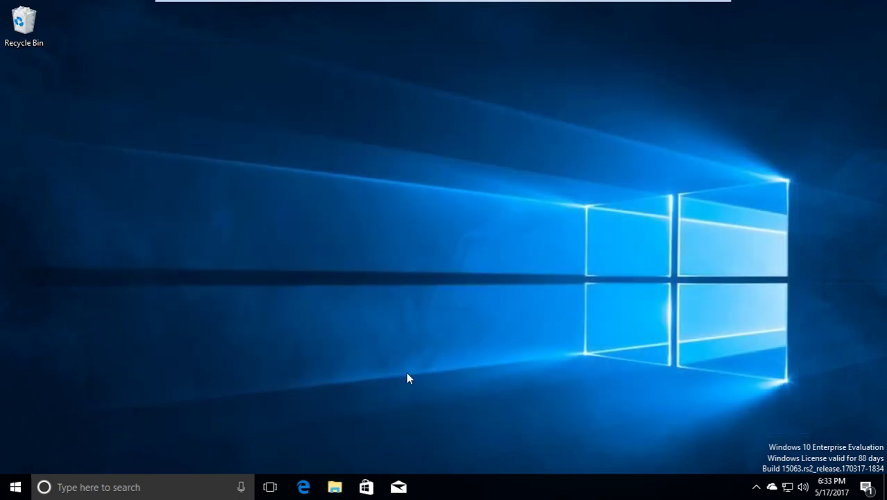
Step: Exit the OneDrive sync client running in the background
right_click(772, 488)
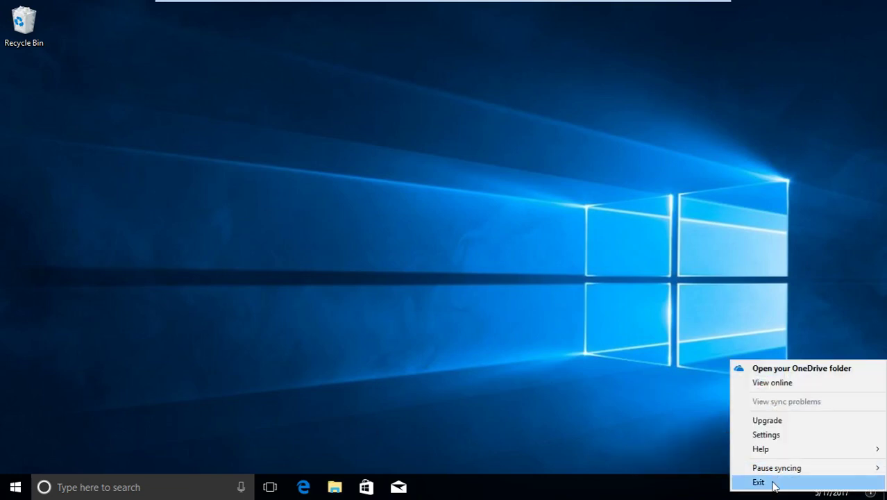
left_click(759, 482)
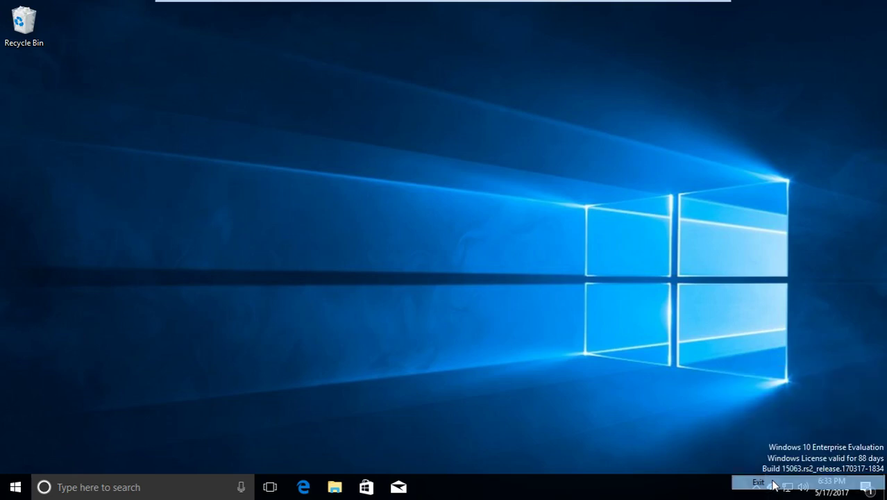
left_click(456, 254)
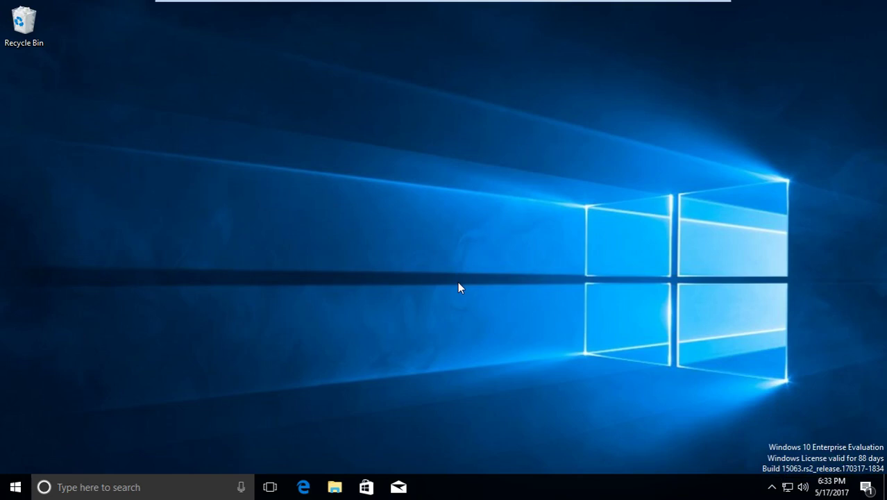
Step: Open the OneDrive folder in File Explorer and create a new folder named Documents in it
left_click(334, 486)
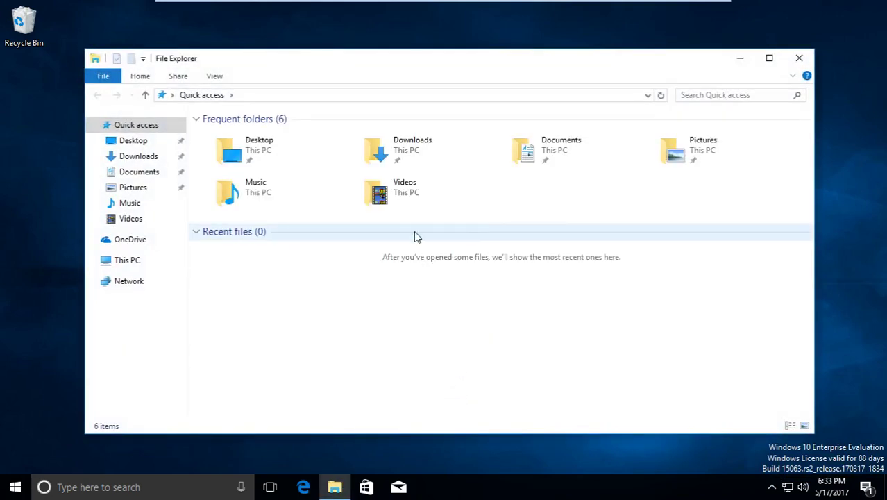
left_click(115, 240)
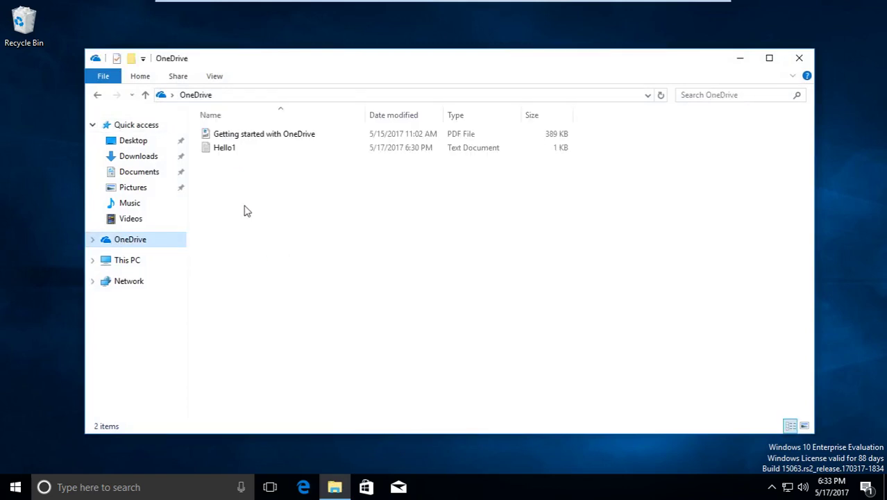
right_click(246, 207)
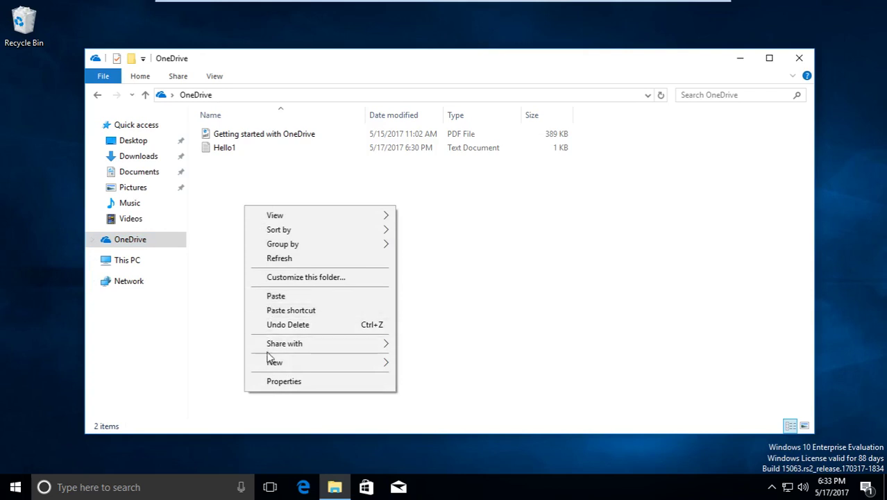
mouse_move(303, 367)
left_click(463, 368)
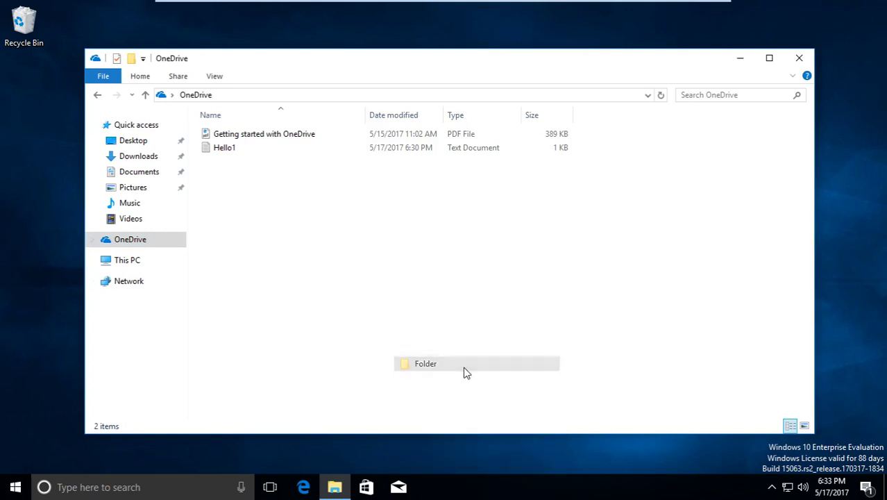
type("Documents")
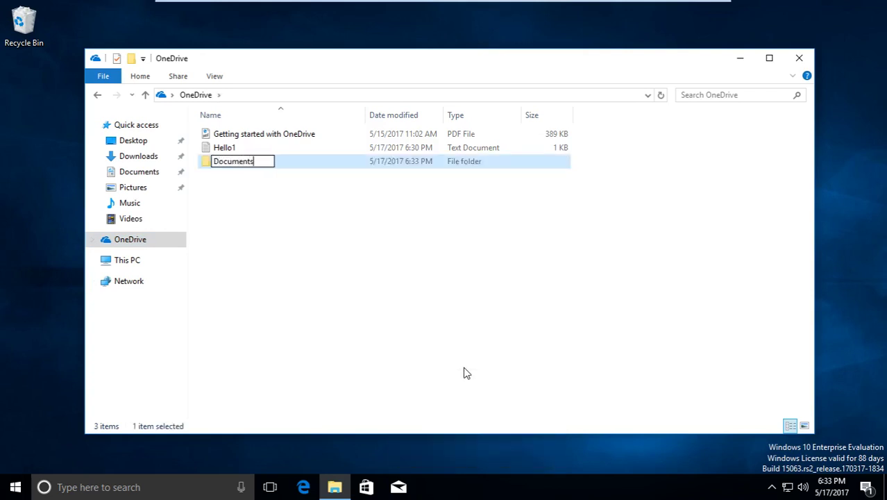
key("Return")
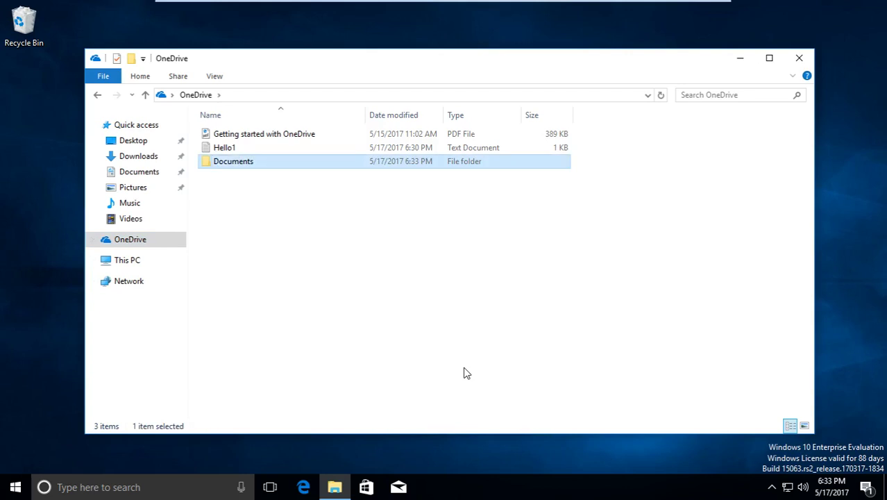
Step: Create another new folder named Pictures in the OneDrive folder
right_click(227, 186)
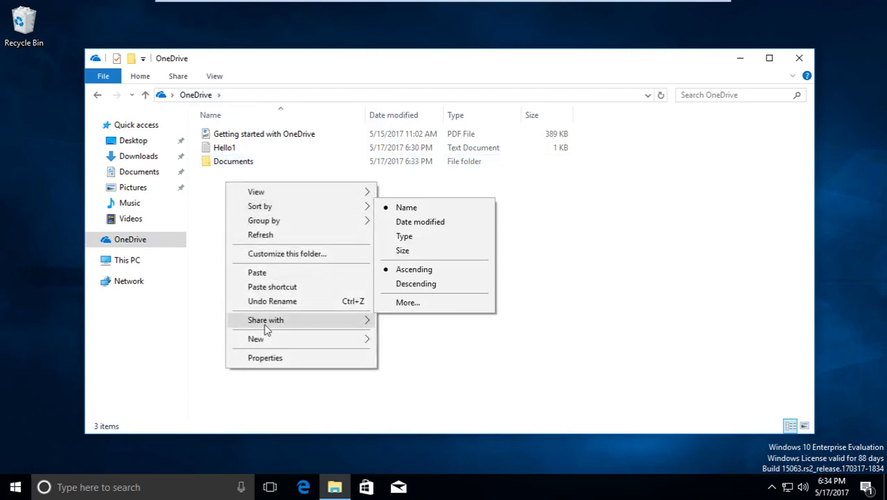
mouse_move(333, 338)
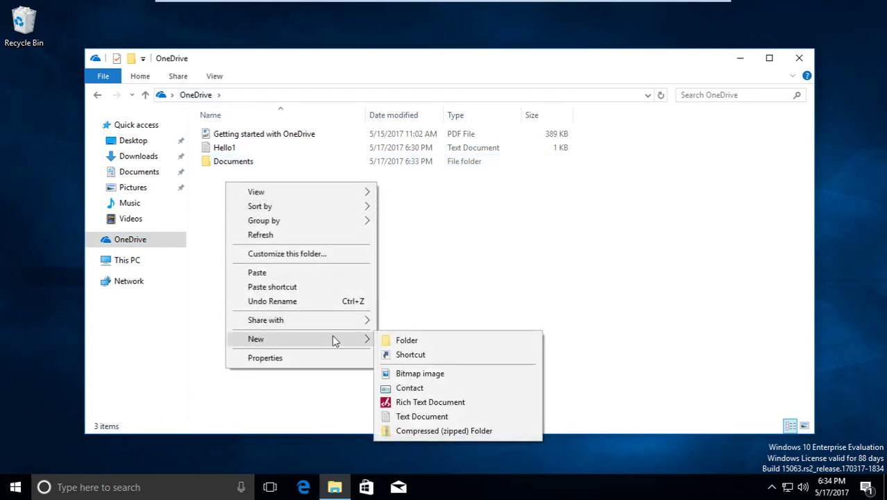
left_click(394, 338)
type("Pi")
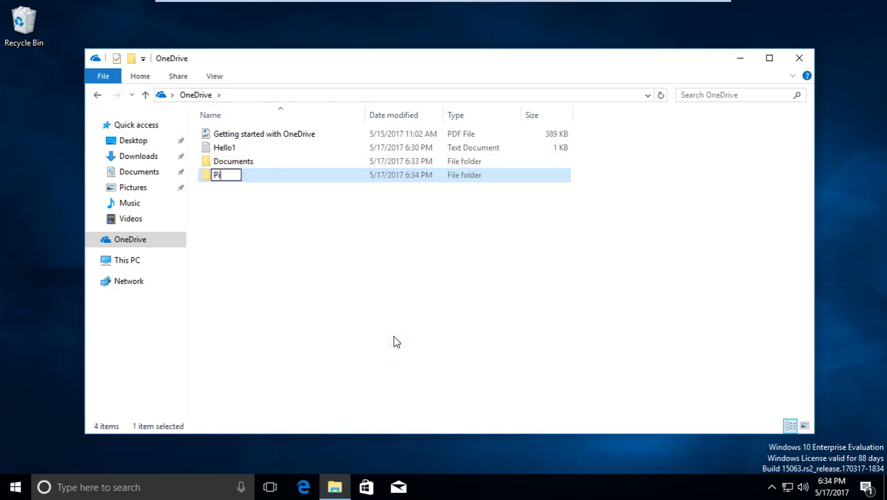
type("ctures")
key("Return")
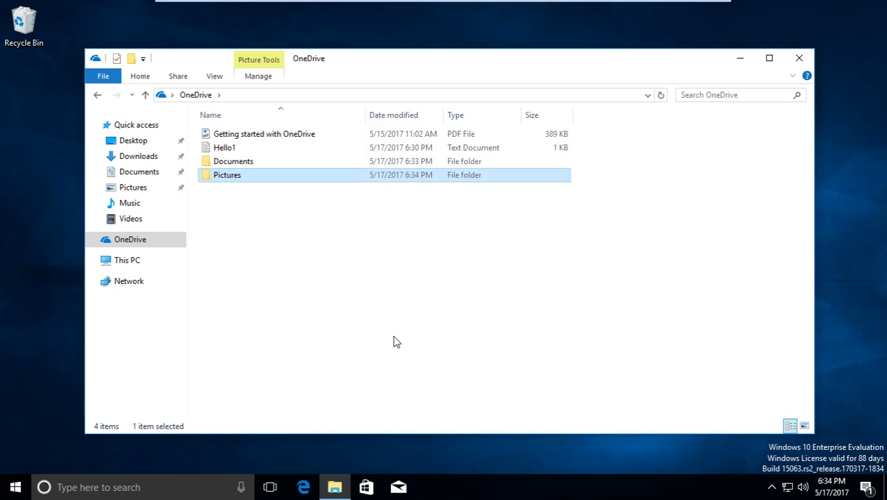
left_click(254, 252)
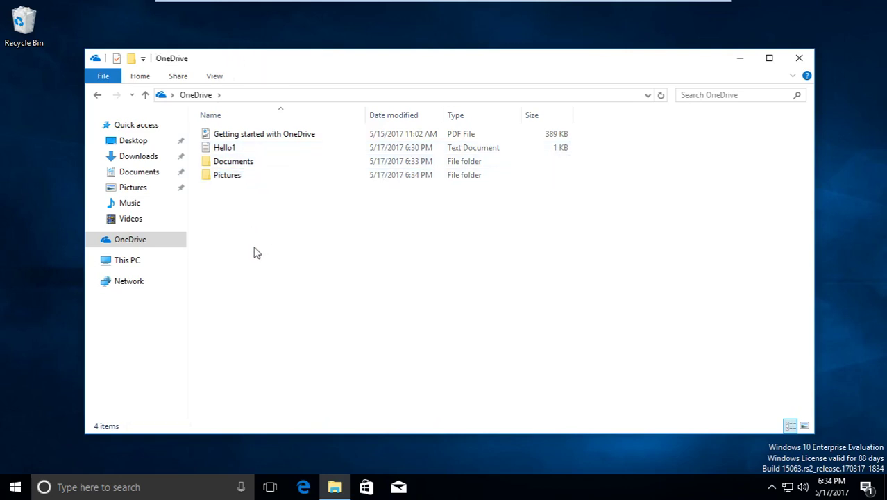
Step: In the local Documents folder's properties, choose the Documents folder inside OneDrive as its new location
left_click(146, 174)
right_click(147, 178)
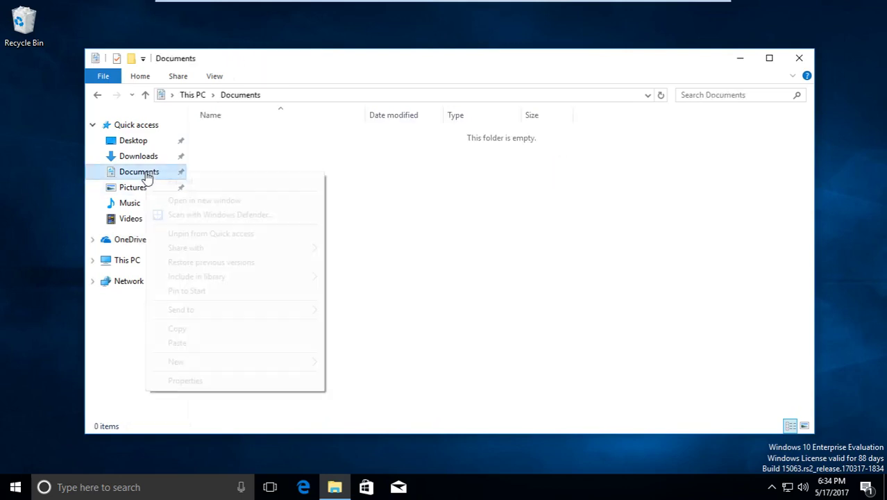
left_click(177, 327)
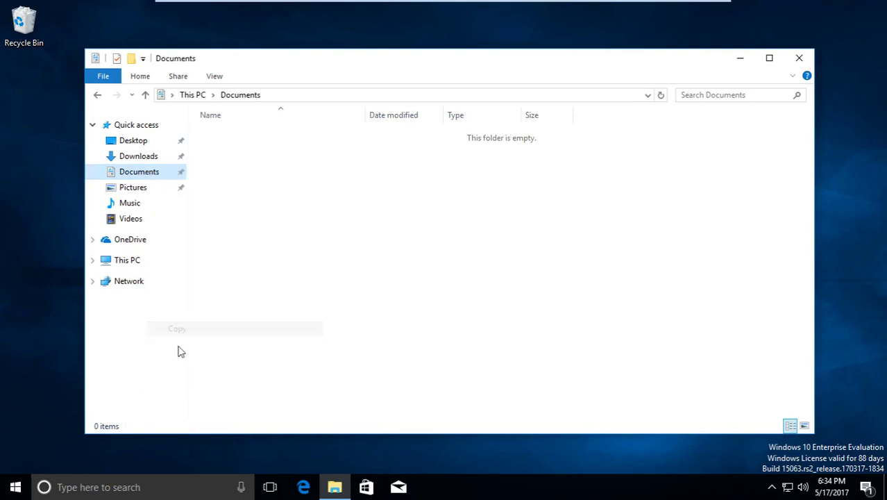
right_click(144, 178)
left_click(197, 380)
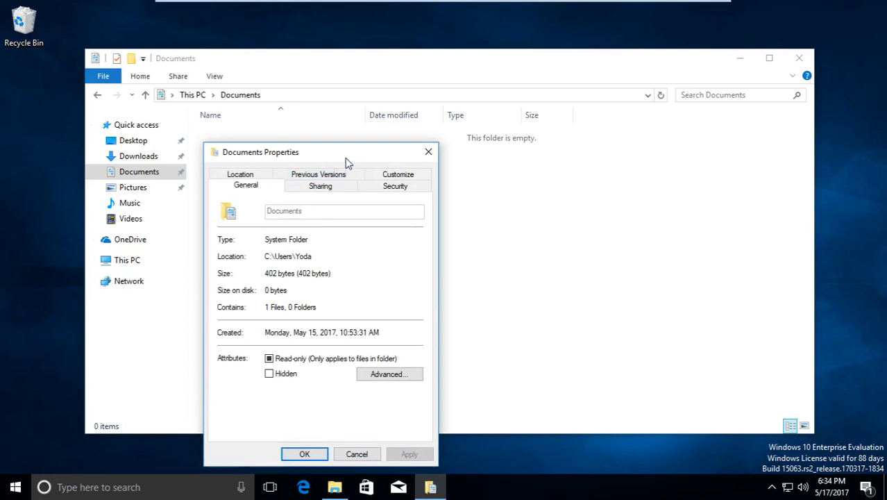
left_click_drag(344, 157, 340, 132)
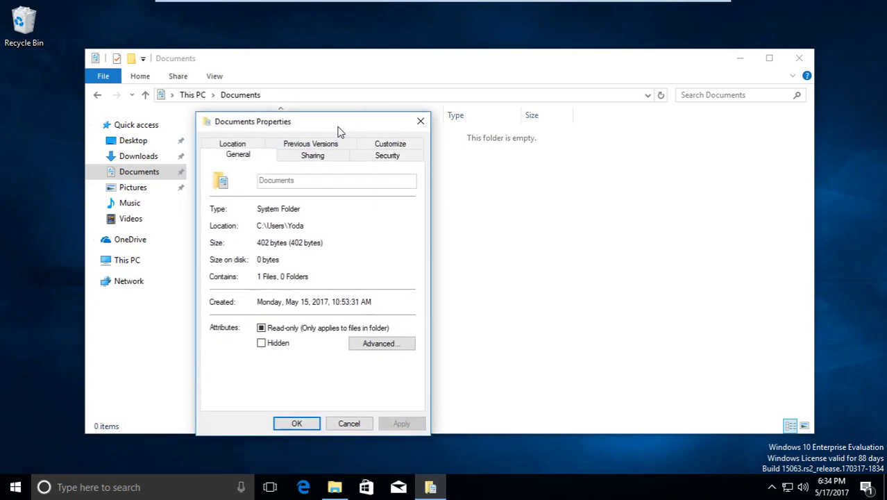
left_click(254, 144)
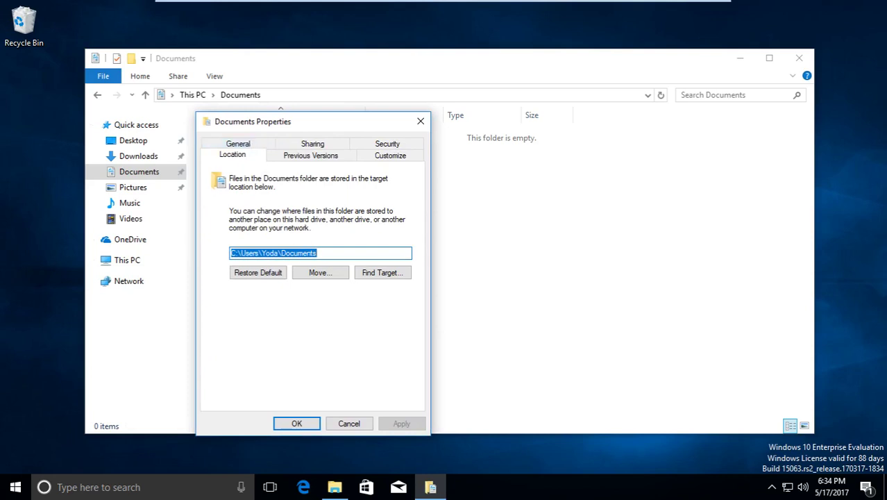
left_click(317, 253)
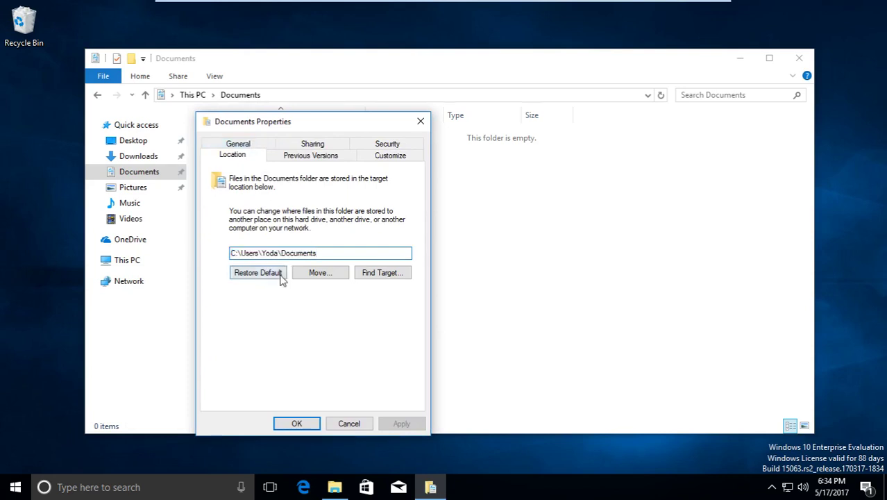
left_click(316, 272)
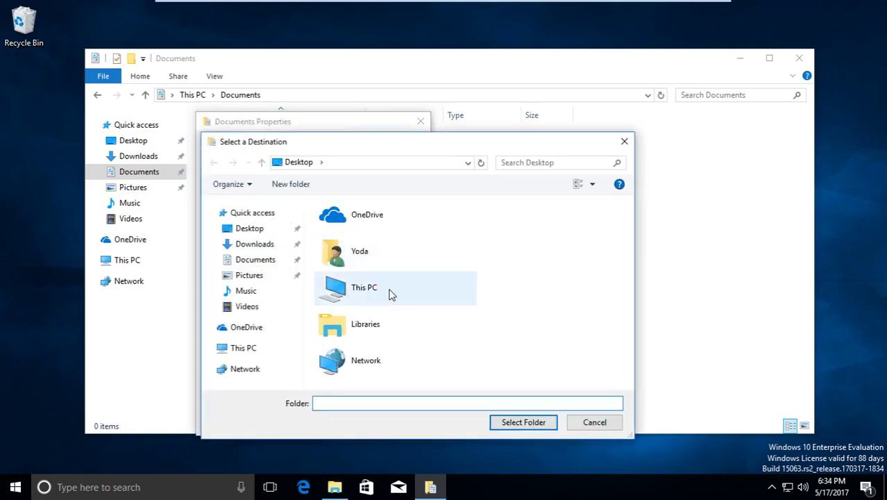
left_click(370, 218)
double_click(370, 219)
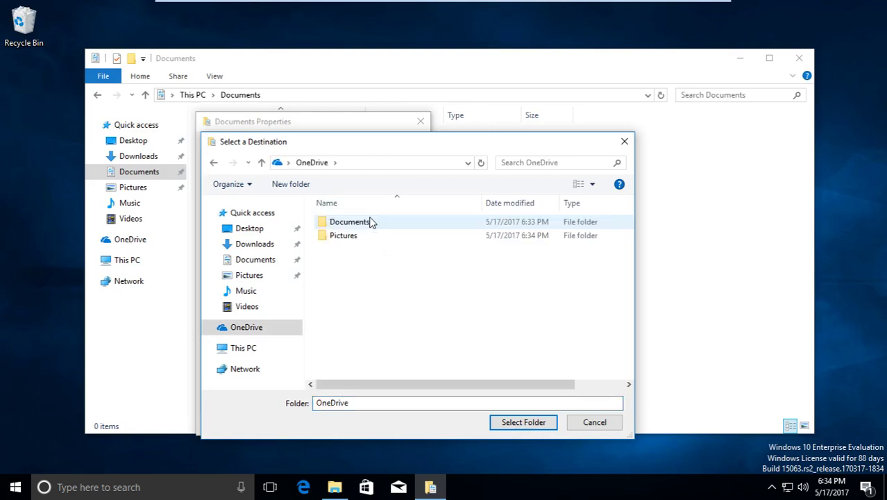
left_click(360, 226)
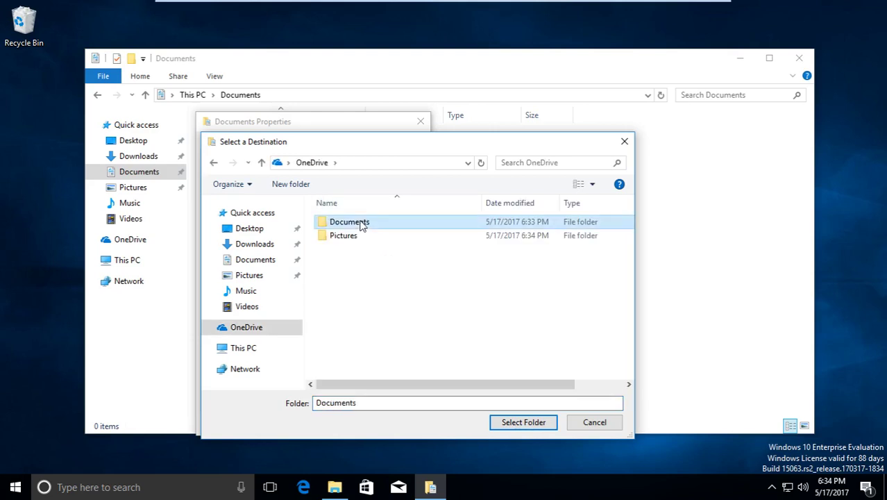
left_click(523, 421)
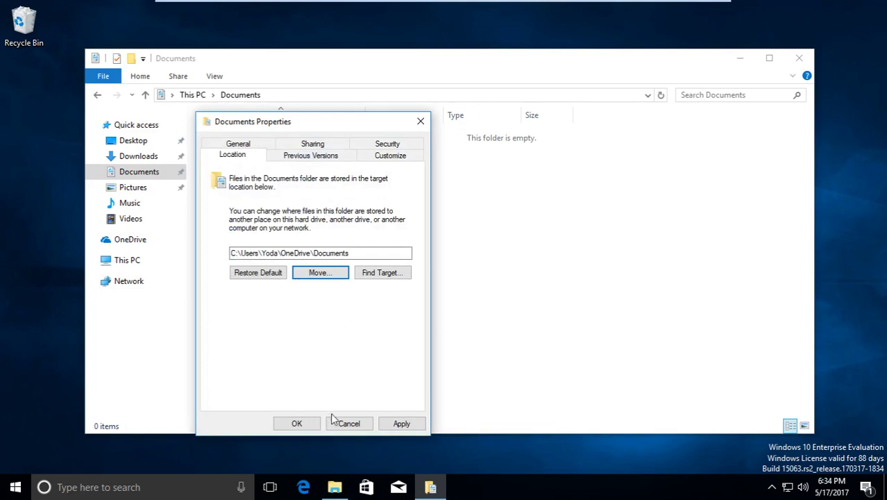
Step: Apply the new Documents location, agreeing to move all files and to proceed with the folder redirection
left_click(394, 424)
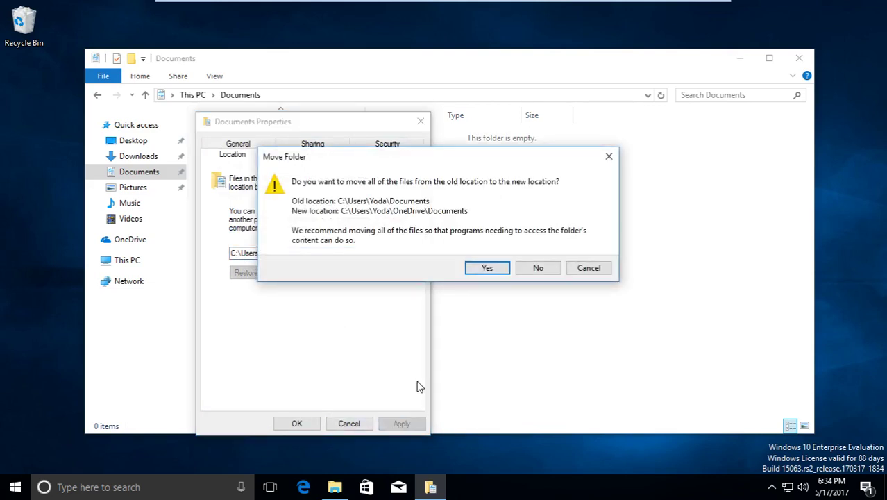
left_click(490, 268)
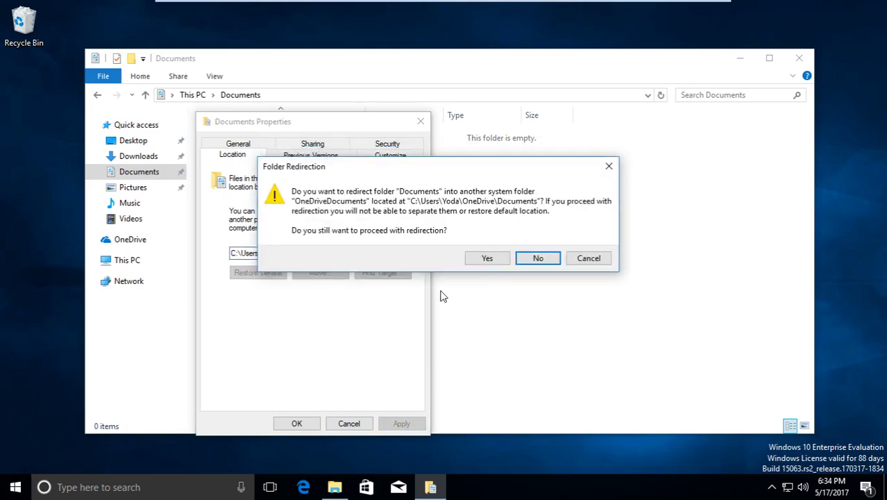
left_click(496, 261)
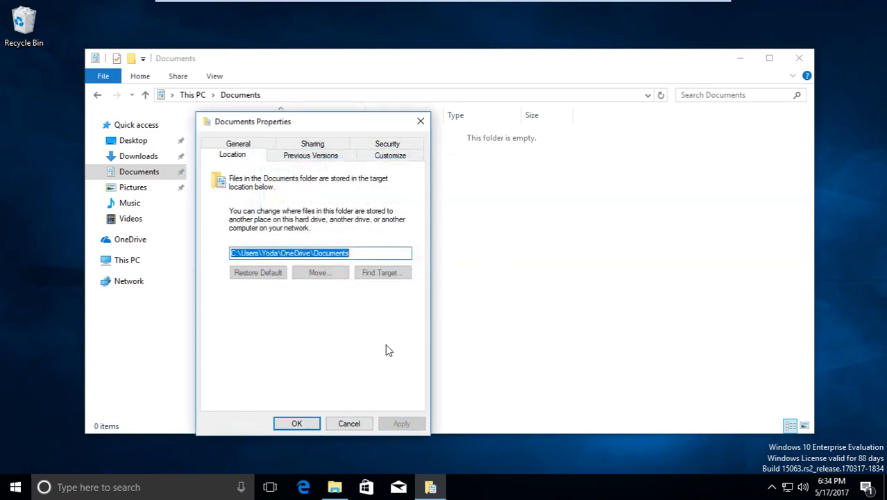
left_click(296, 423)
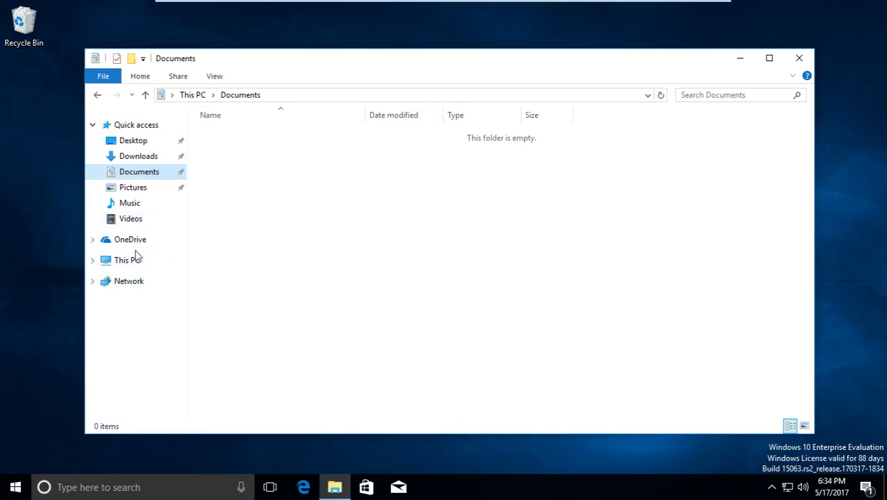
Step: In the local Pictures folder's properties, choose the Pictures folder inside OneDrive as its new location
left_click(141, 194)
right_click(142, 196)
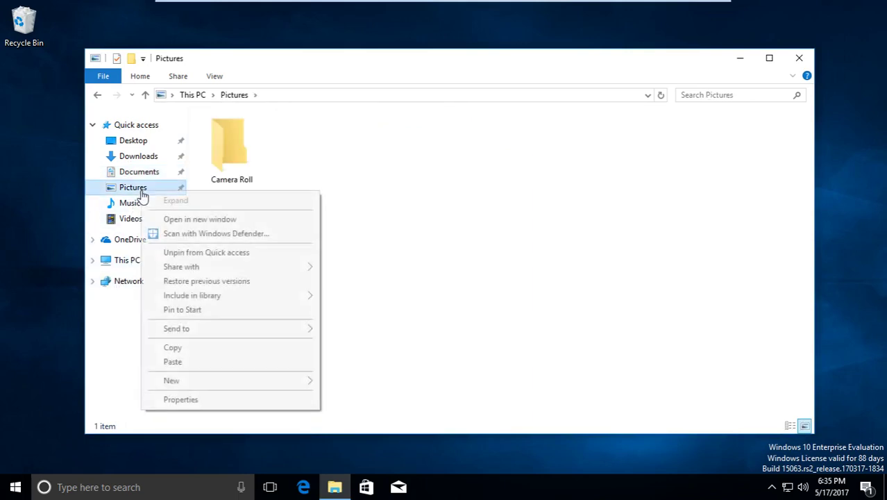
left_click(183, 400)
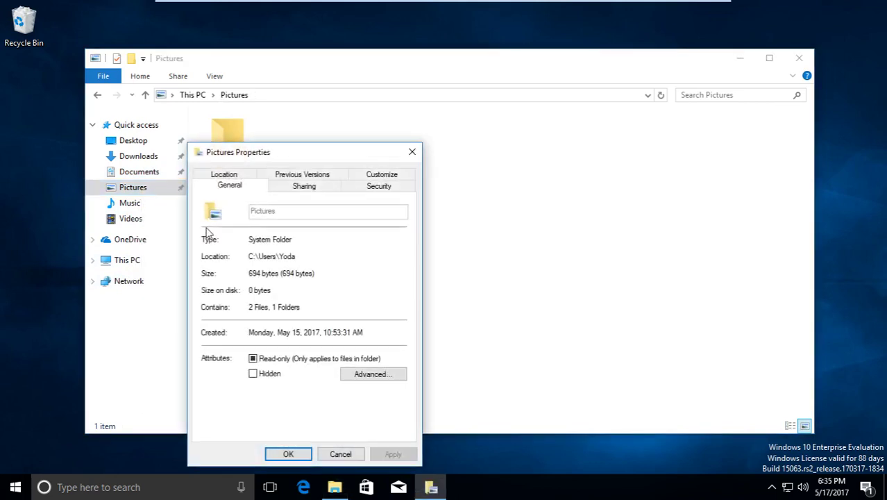
left_click(225, 175)
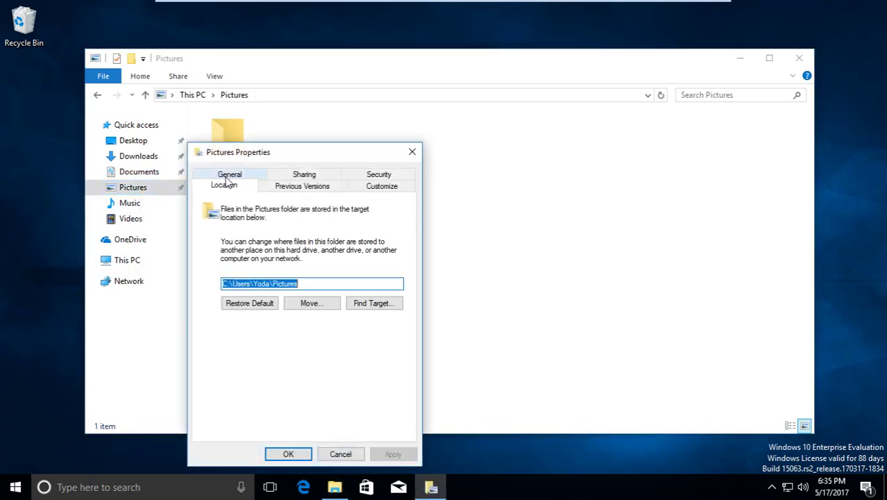
left_click(306, 303)
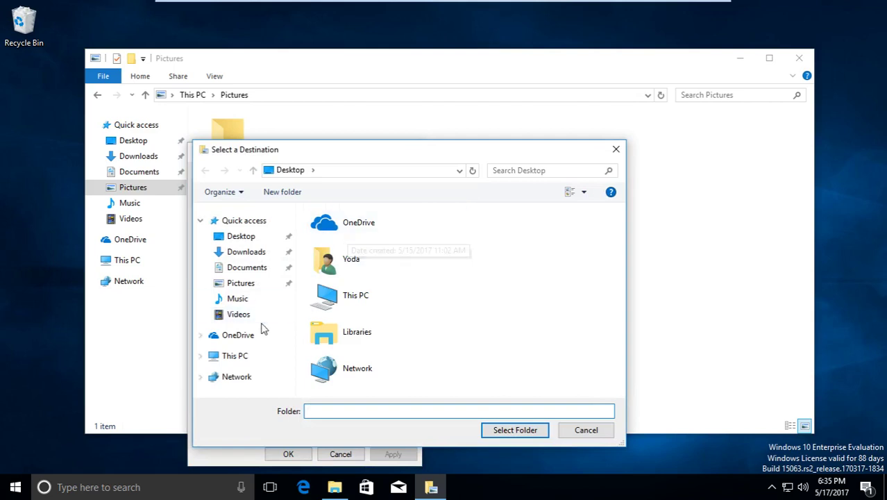
left_click(225, 339)
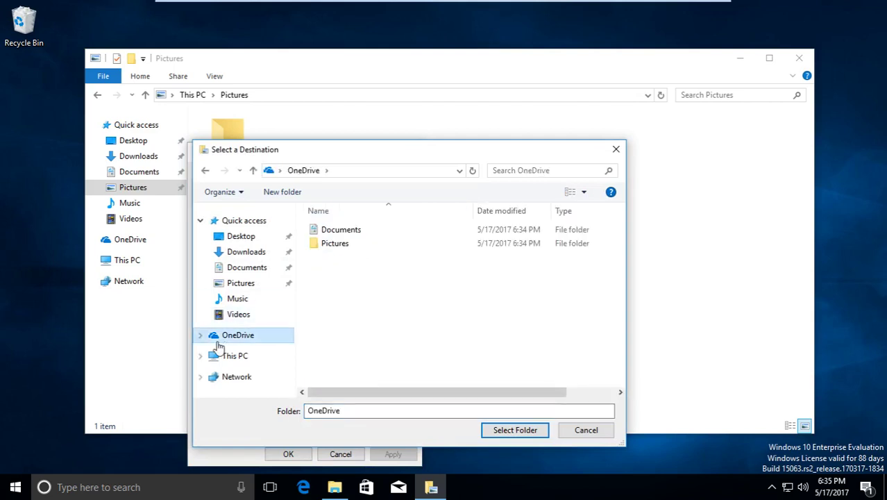
left_click(334, 247)
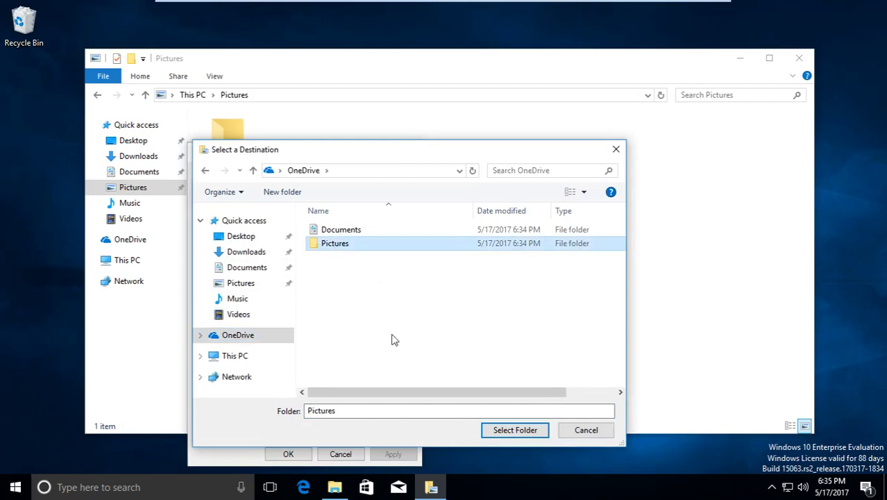
left_click(502, 430)
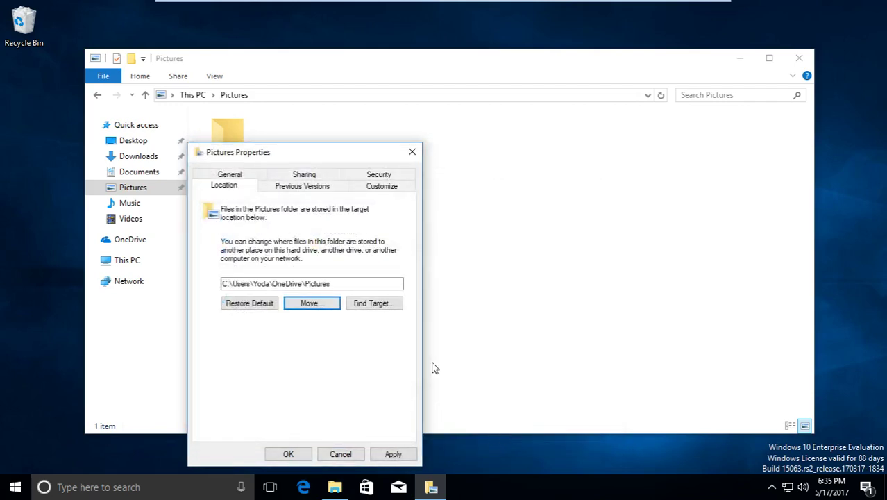
Step: Apply the new Pictures location, agreeing to move all files and proceed with the redirection, and close the properties
left_click(396, 453)
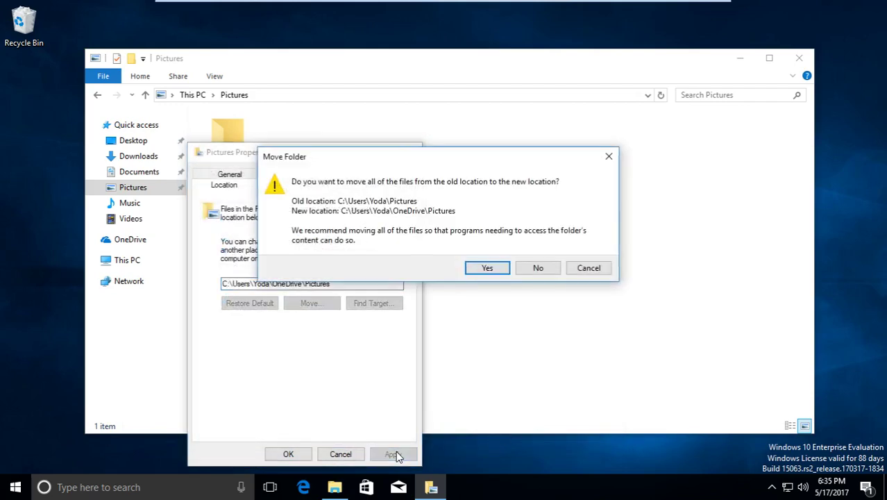
left_click(493, 271)
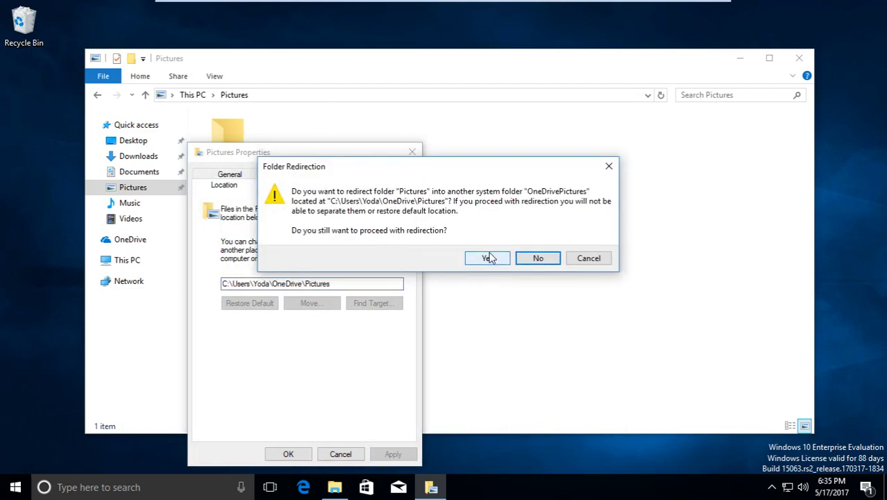
left_click(489, 258)
left_click(288, 454)
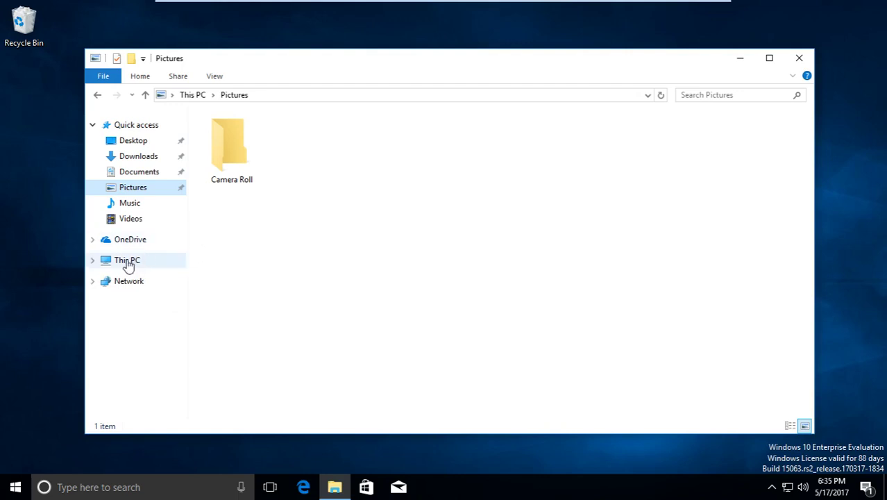
Step: Move the Hello1 text file out of the OneDrive folder onto the desktop
left_click(104, 264)
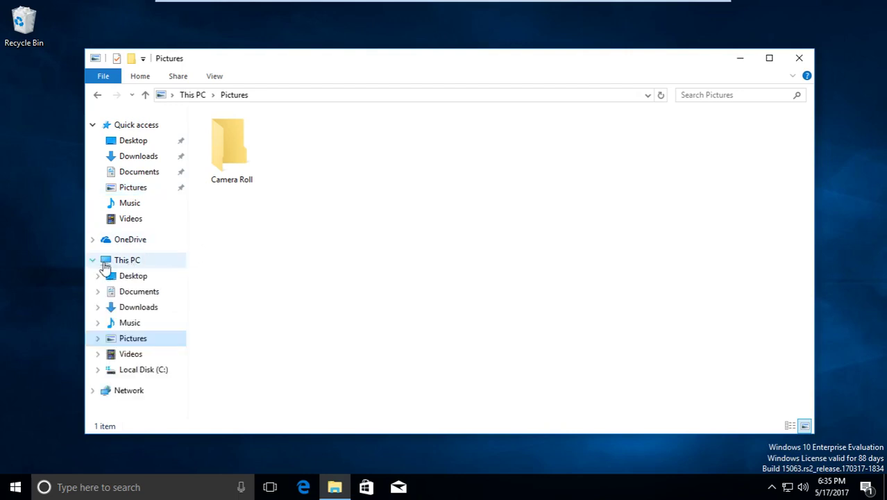
left_click(136, 291)
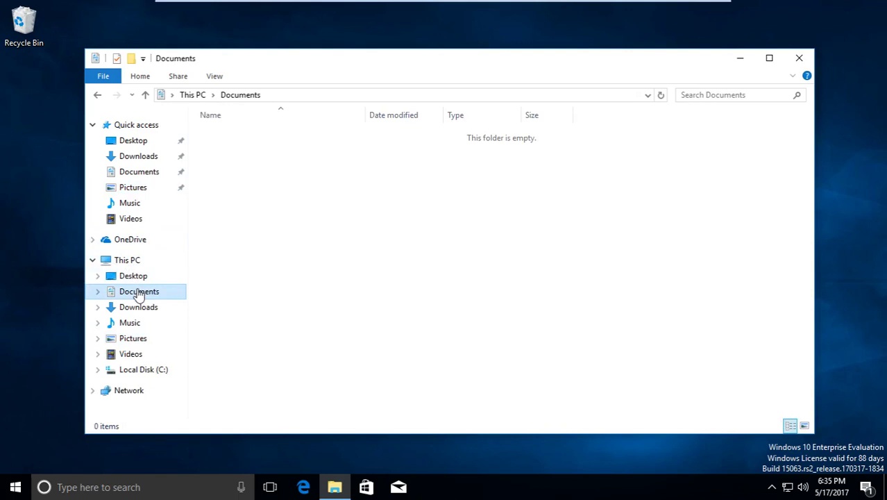
left_click(128, 239)
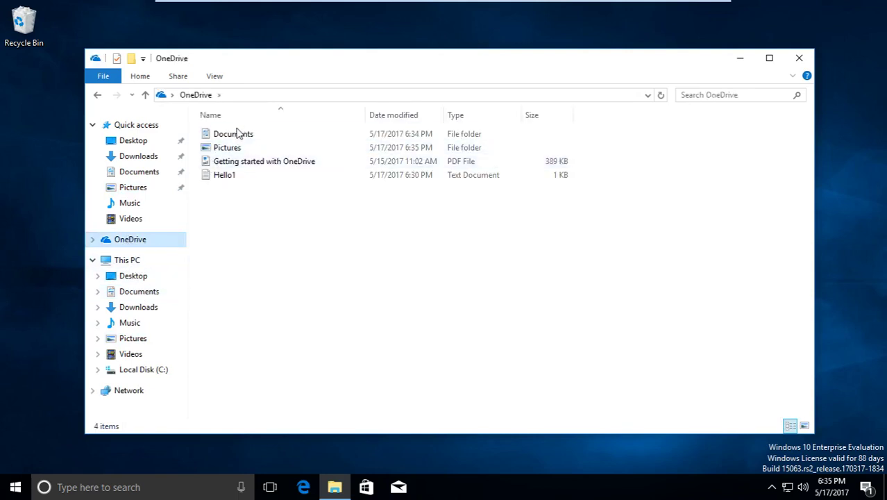
left_click(228, 177)
left_click_drag(230, 179, 44, 198)
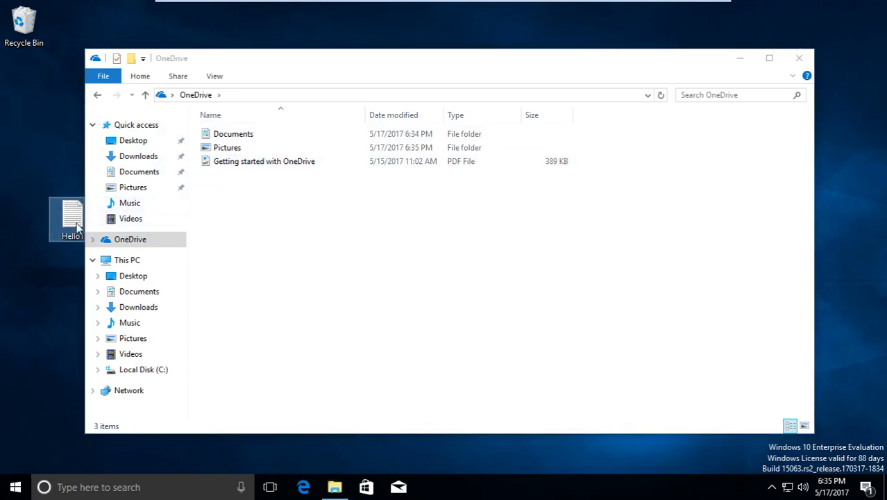
Step: Browse to the user's profile folder under Users on Local Disk (C:) to check which personal folders it contains
left_click(172, 177)
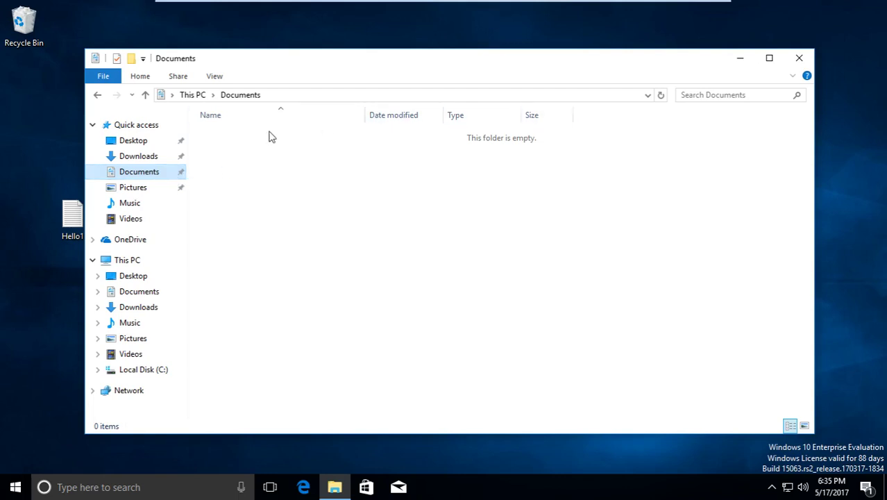
left_click(125, 260)
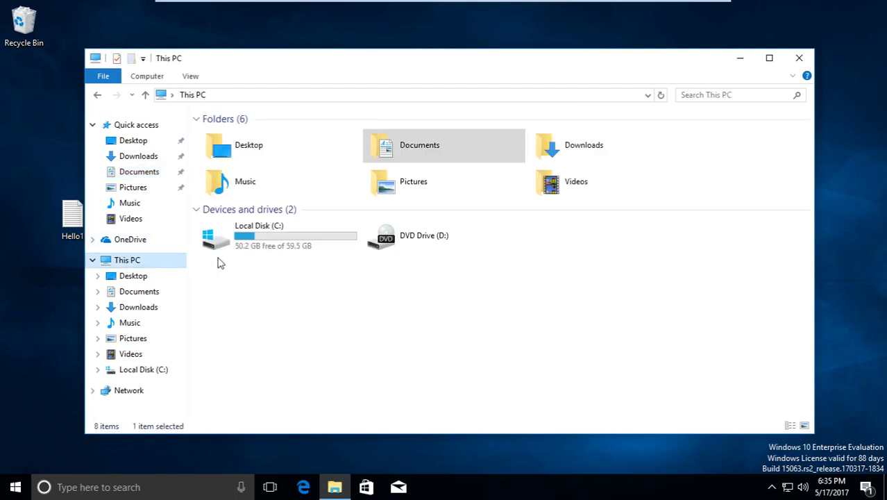
double_click(260, 231)
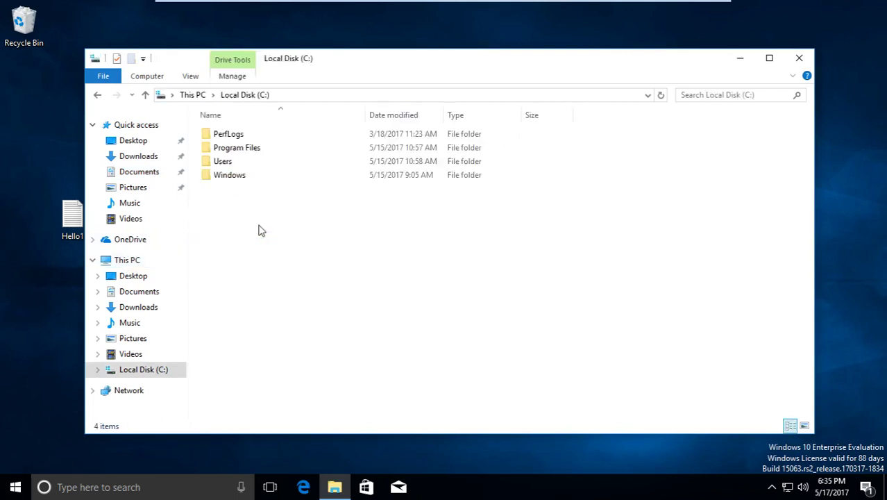
double_click(234, 163)
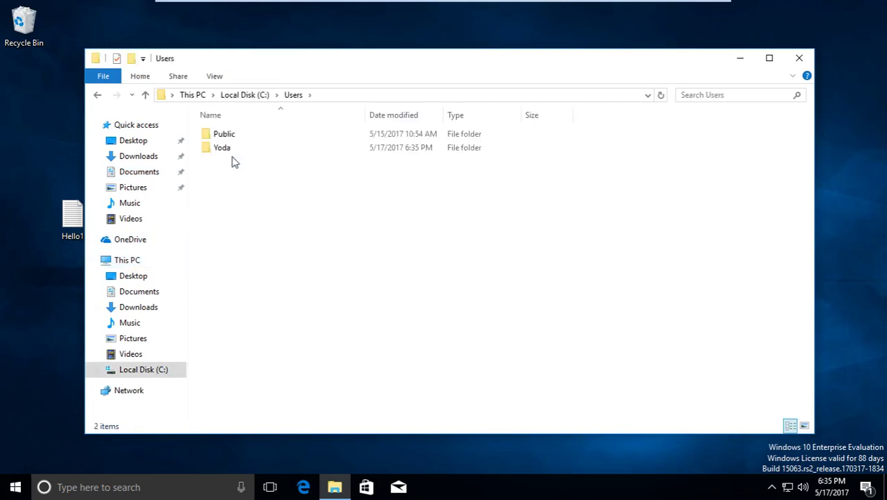
double_click(222, 150)
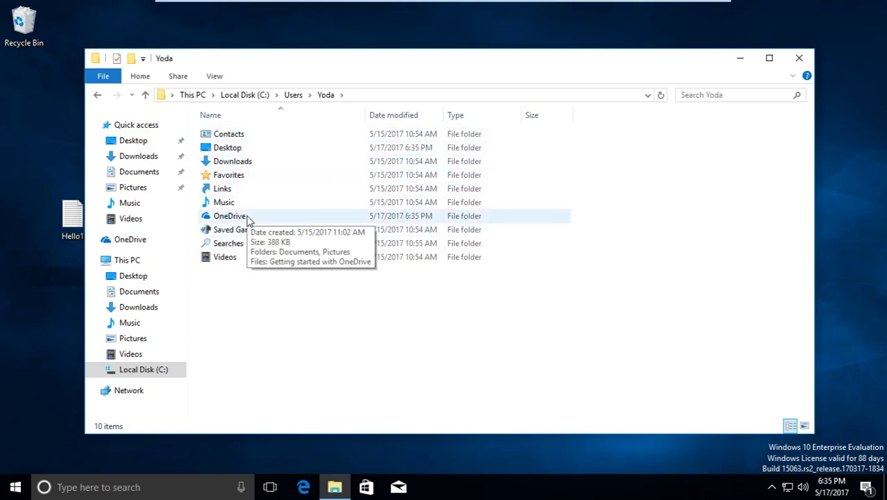
Step: Move the Hello1 text file from the desktop into the Documents folder, and check for it in OneDrive's Documents folder
left_click(138, 174)
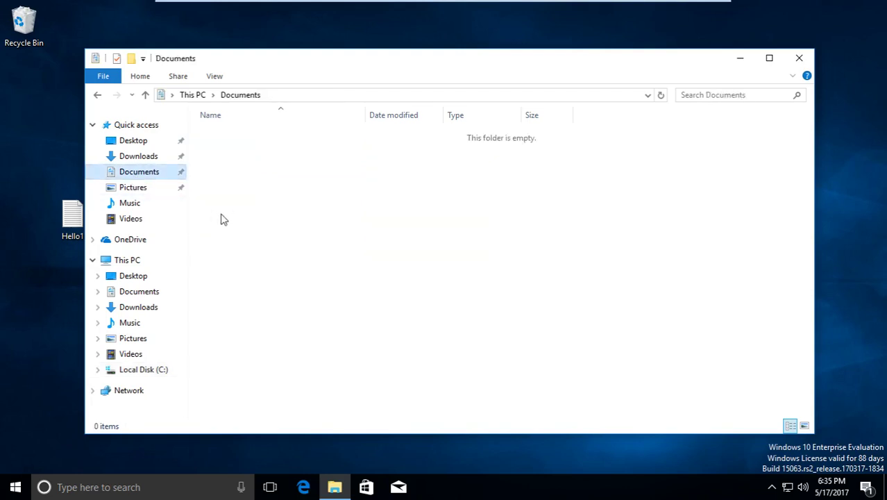
left_click_drag(72, 215, 247, 154)
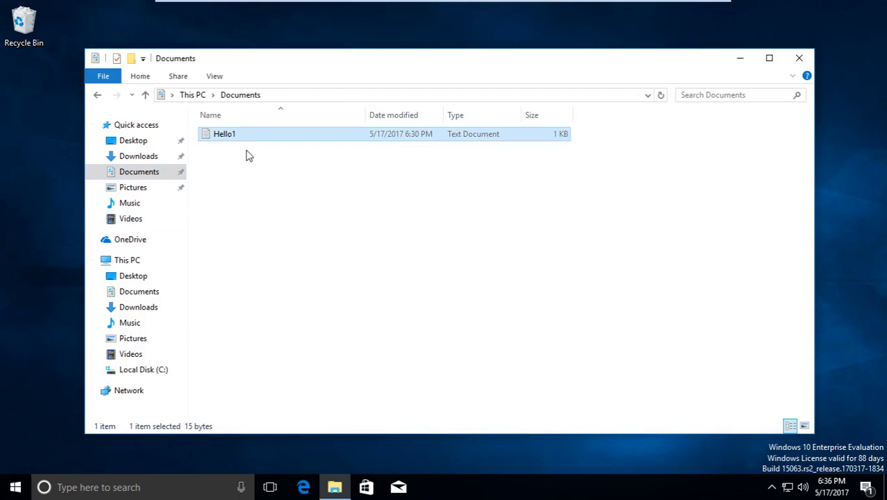
left_click(34, 142)
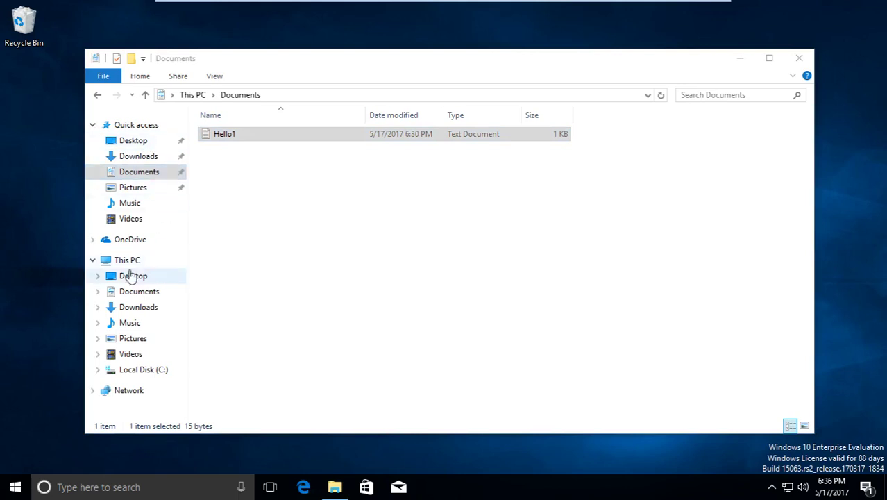
left_click(131, 244)
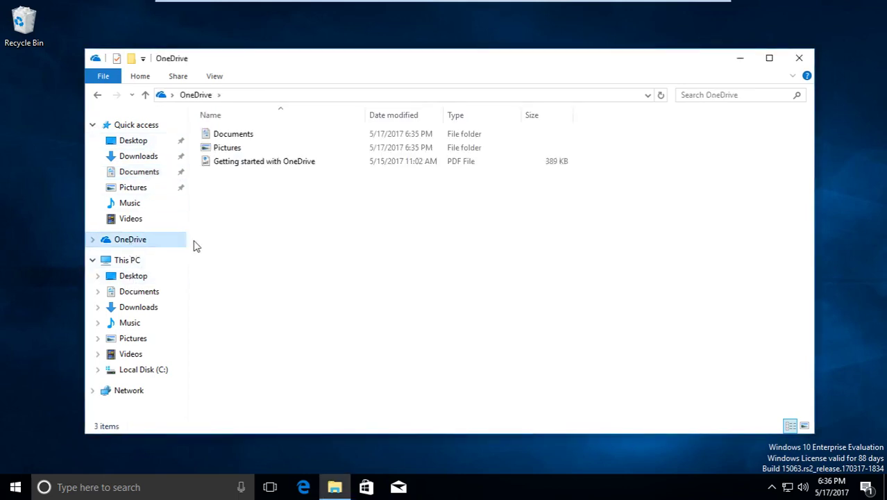
double_click(239, 140)
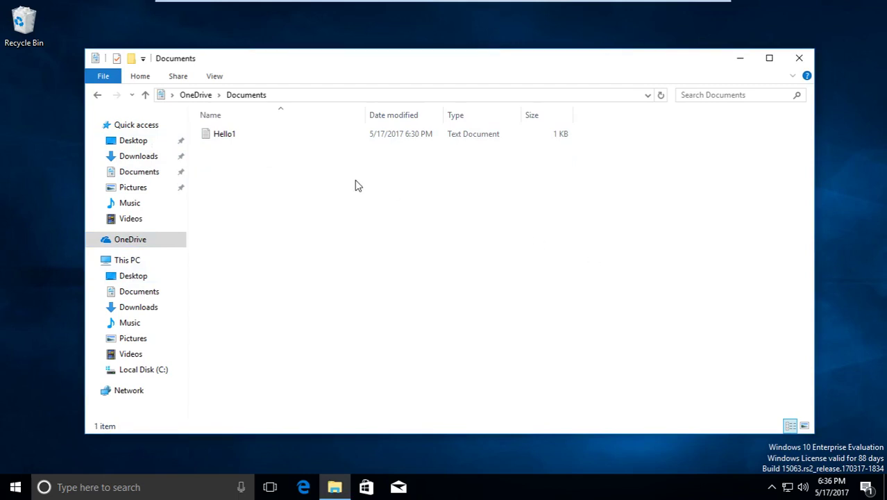
Step: Start the OneDrive sync app, close the extra folder window, and check the sync status in the Documents and OneDrive folders
left_click(771, 487)
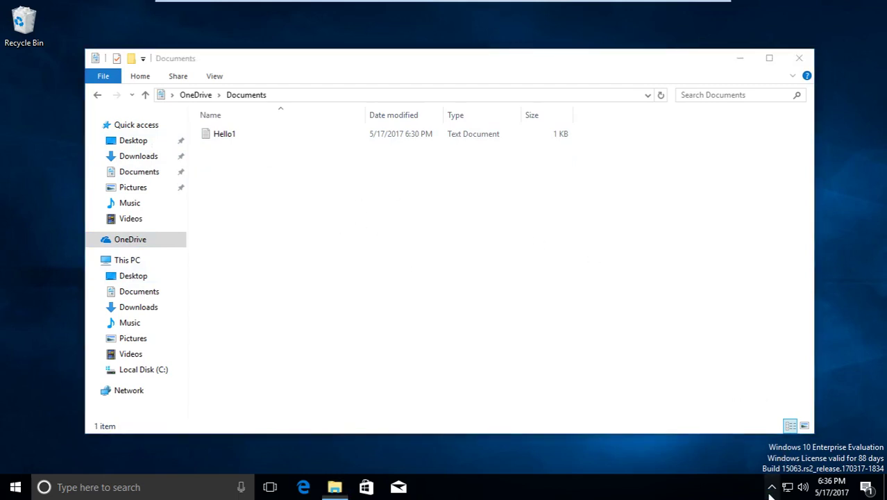
left_click(729, 488)
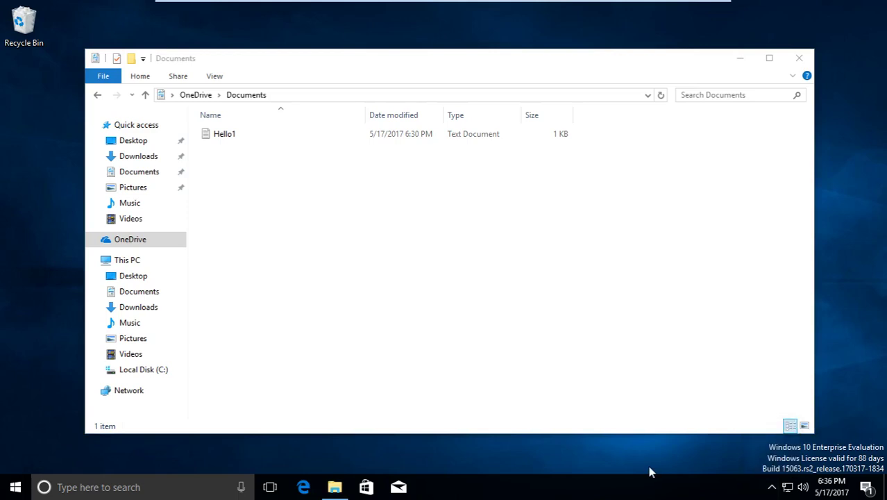
left_click(3, 489)
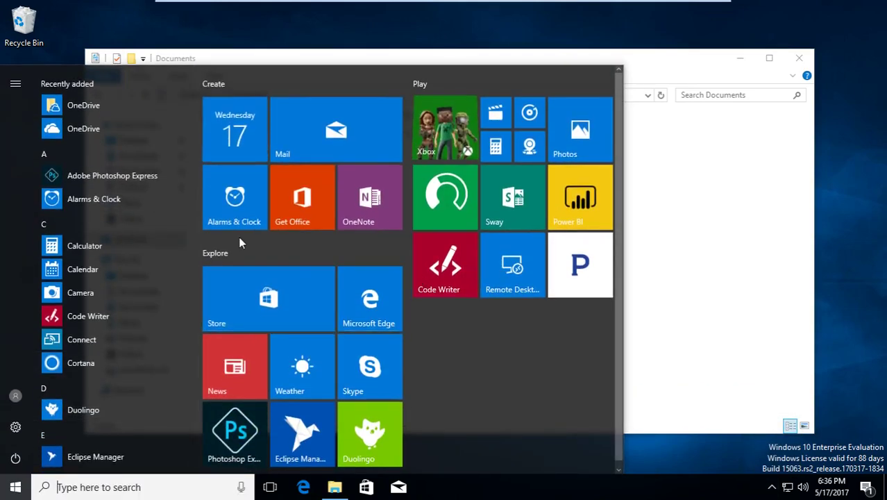
left_click(118, 106)
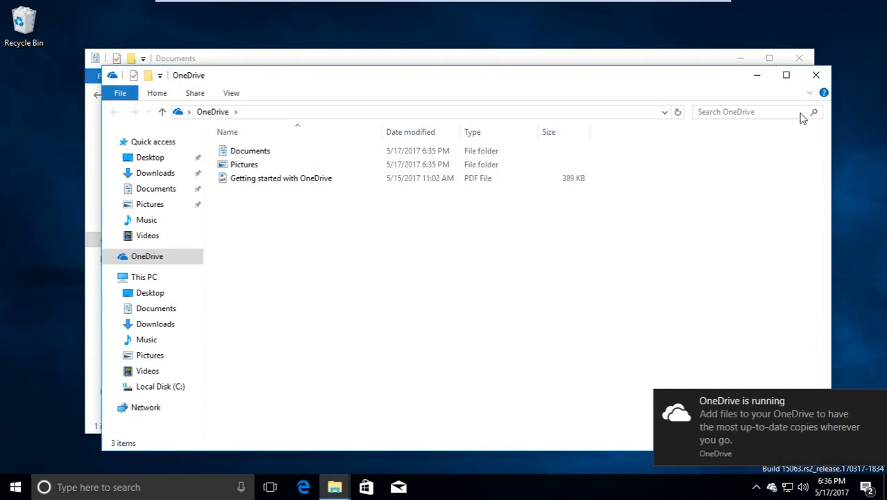
left_click(816, 75)
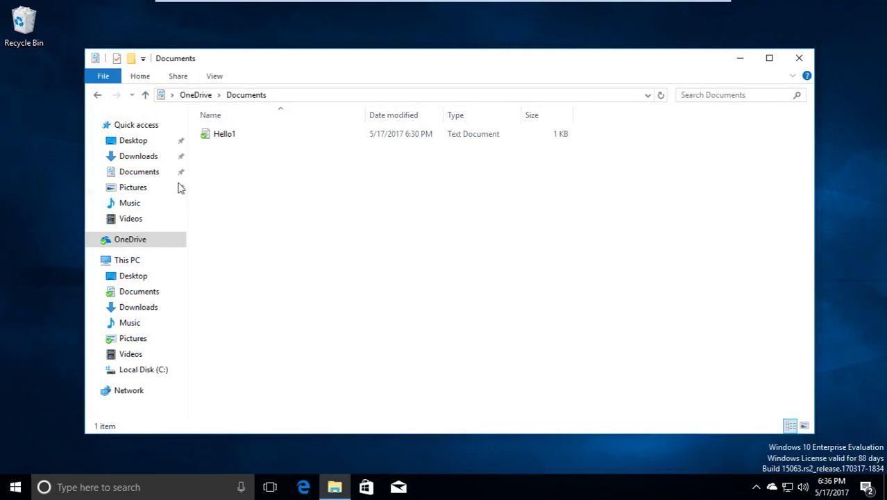
left_click(137, 175)
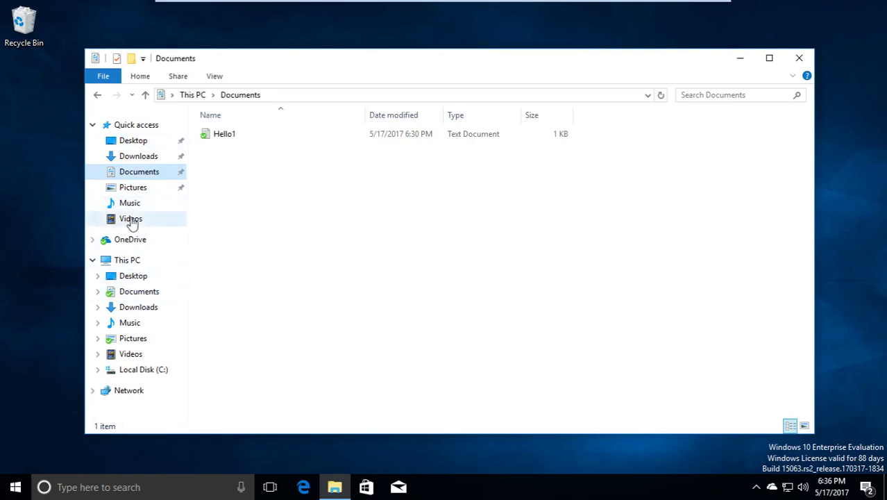
left_click(124, 239)
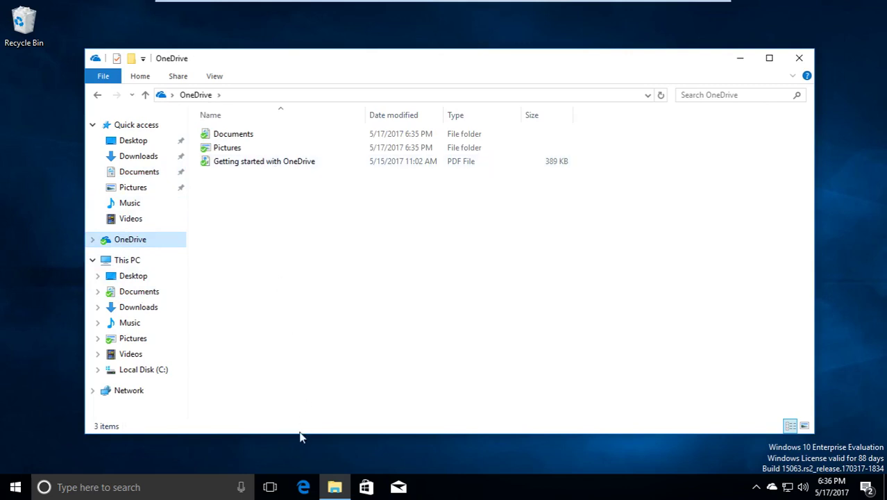
Step: Switch to the Edge browser, search the web for "Wye Oak Tree" and show the image results
left_click(303, 486)
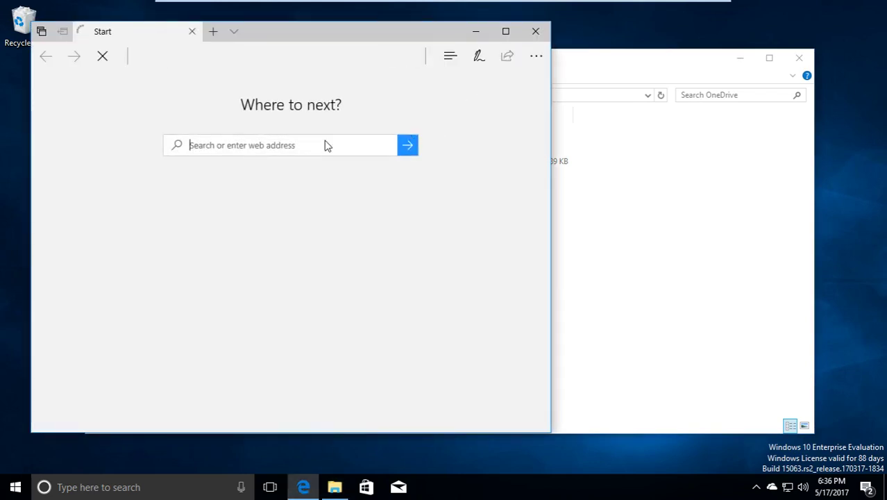
type("Wyeo")
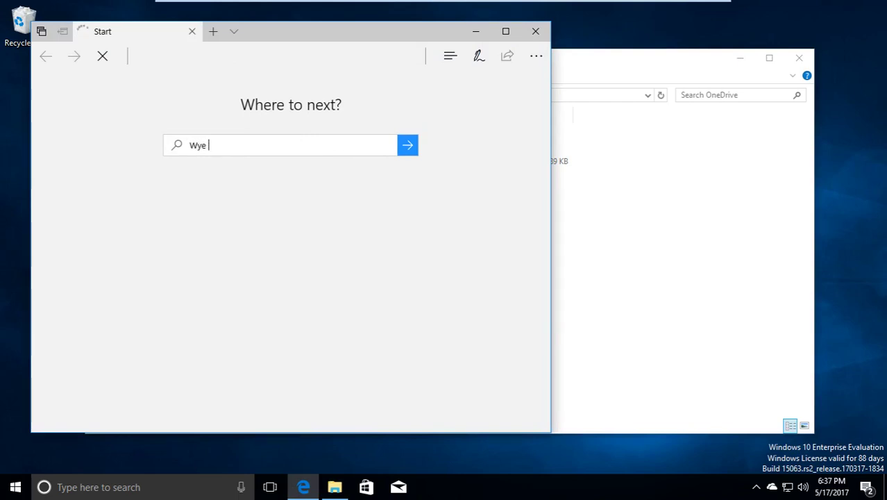
type("ak Tre")
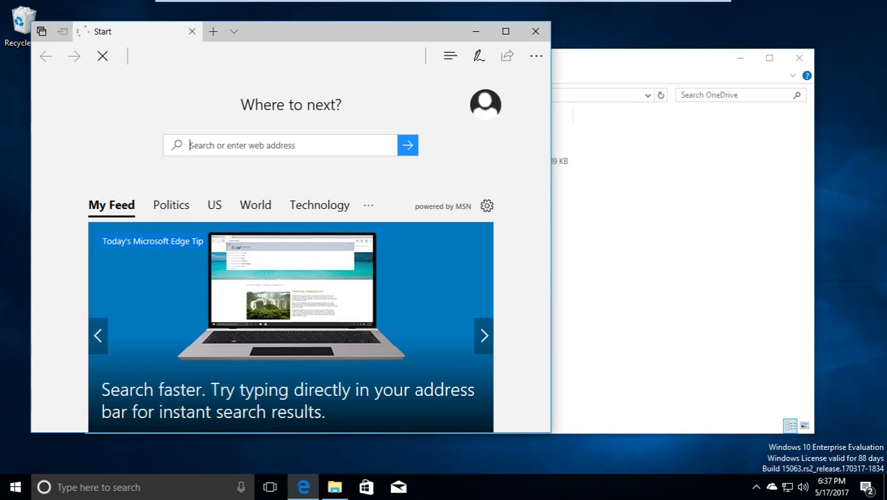
type("wy")
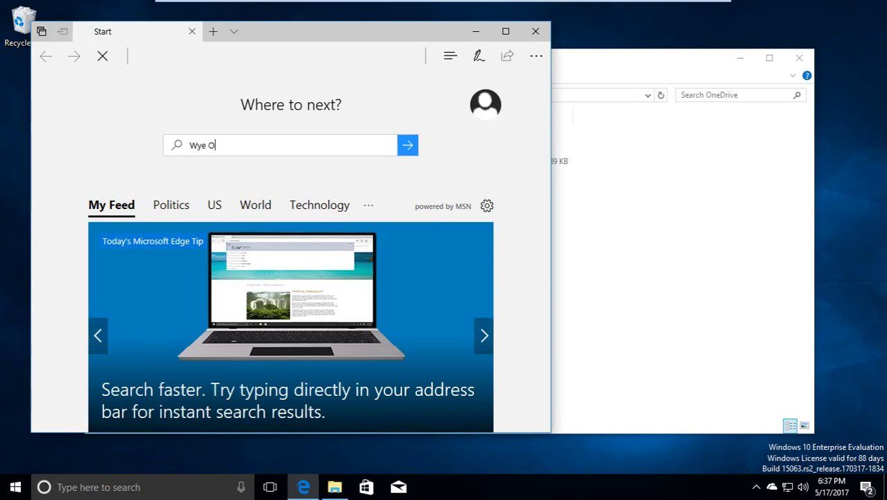
type("e Oak Tree")
key("Return")
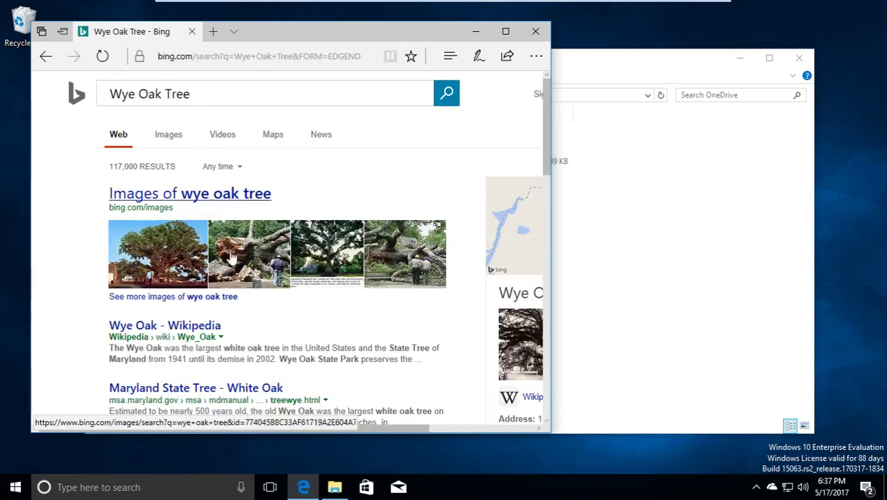
left_click(173, 139)
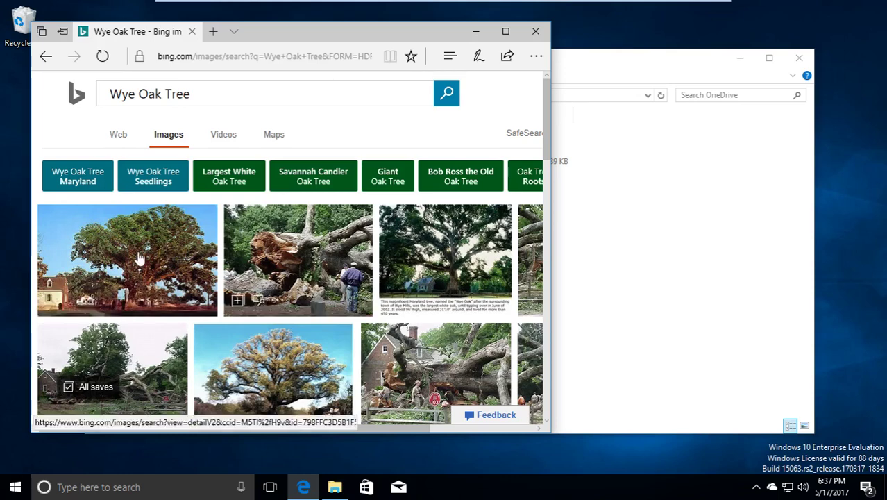
Step: Open the image of the fallen oak trunk and save it as the JPEG mvc-214f in the Pictures folder
left_click(297, 264)
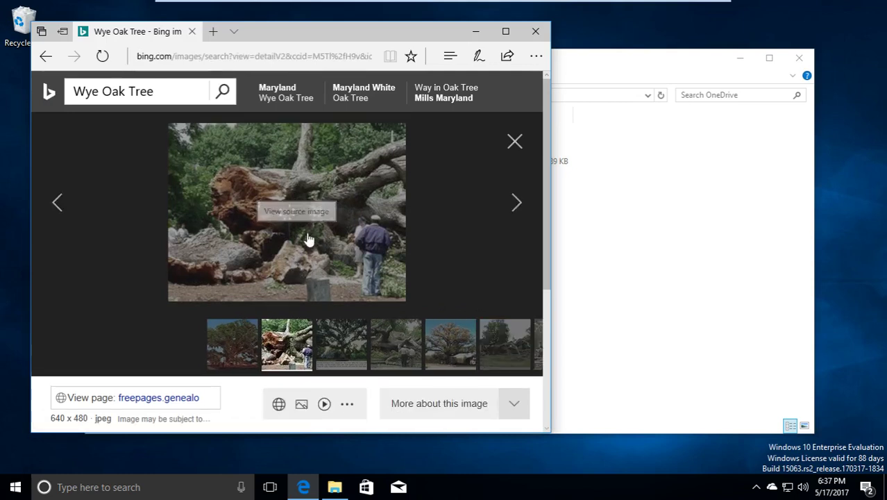
right_click(309, 216)
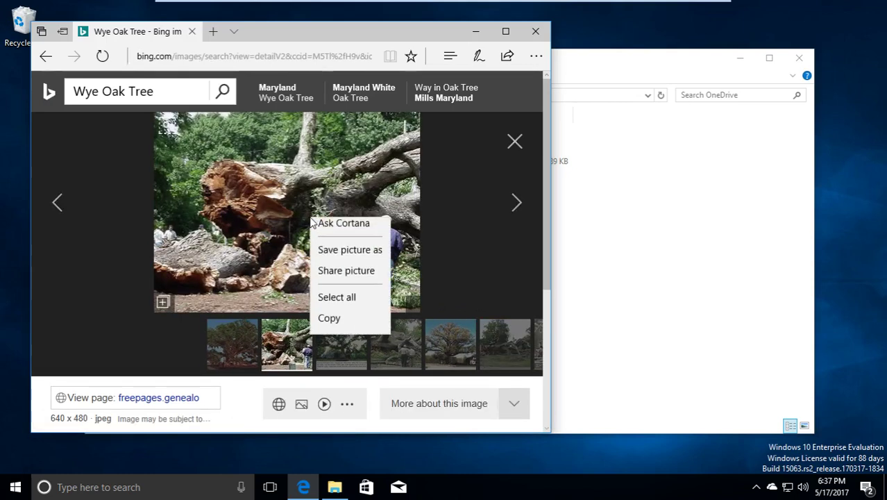
left_click(326, 261)
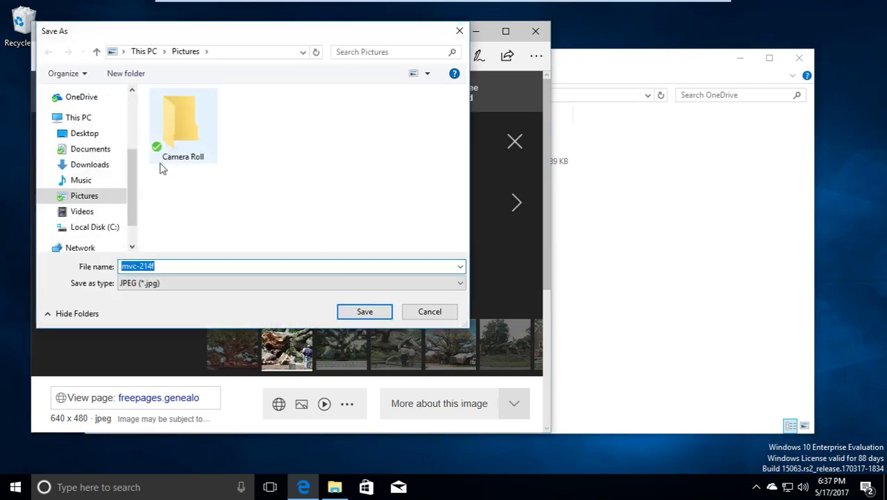
left_click(87, 197)
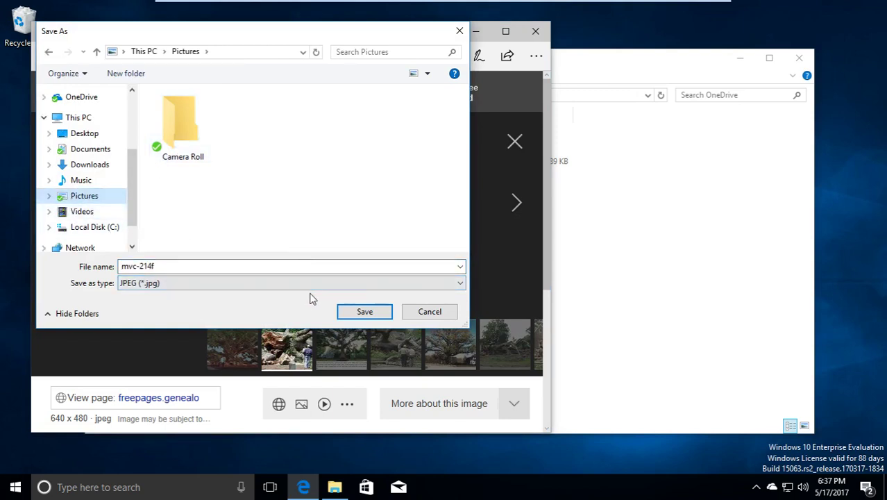
left_click(357, 311)
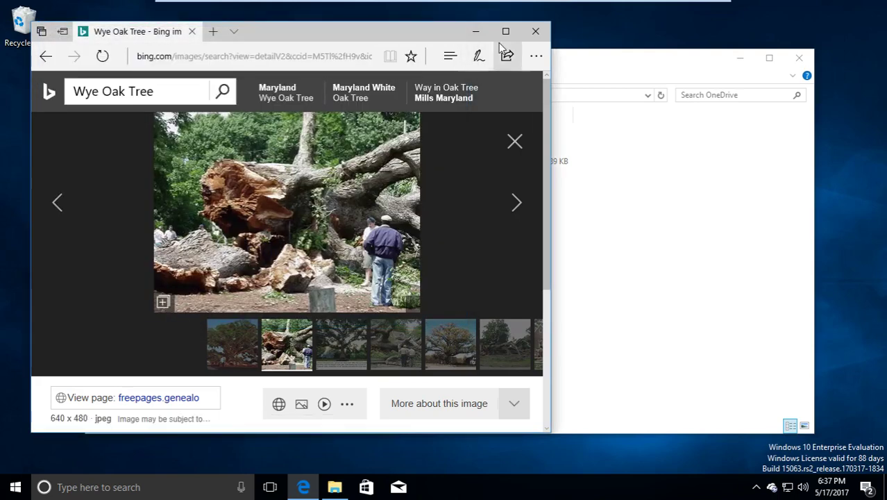
Step: Close the browser and check the mvc-214f picture and its sync status in OneDrive's Pictures folder
left_click(538, 31)
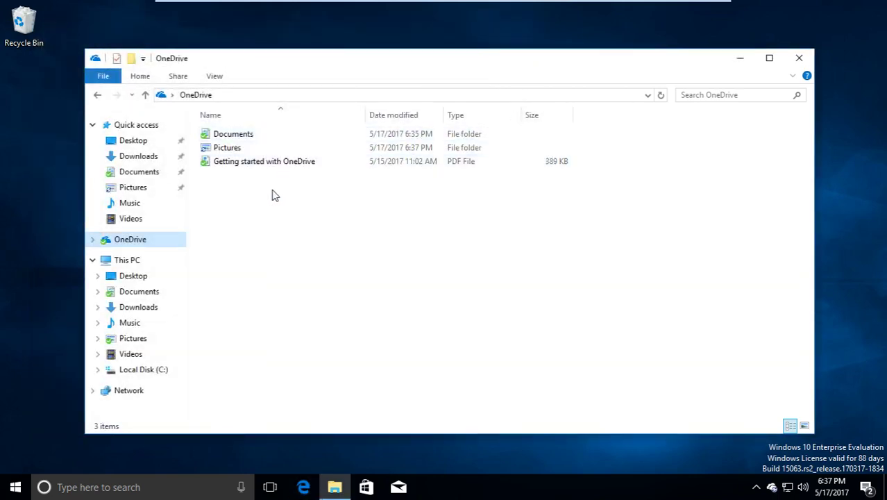
double_click(226, 147)
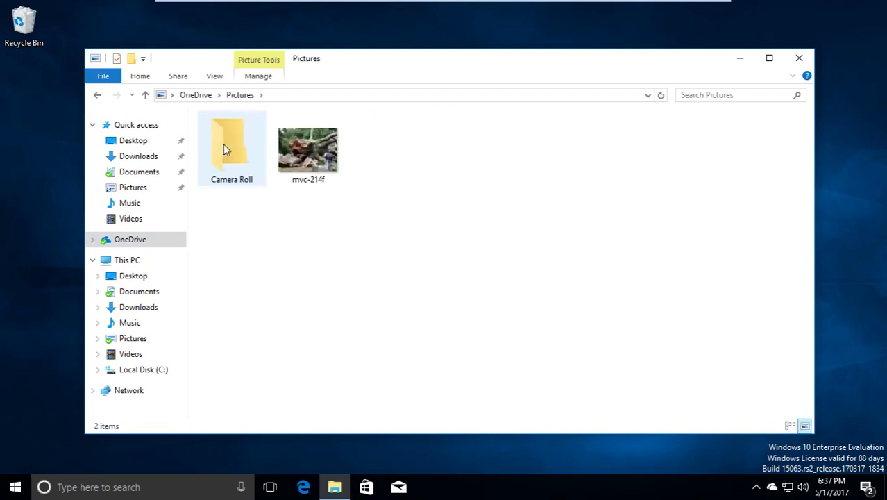
left_click(322, 152)
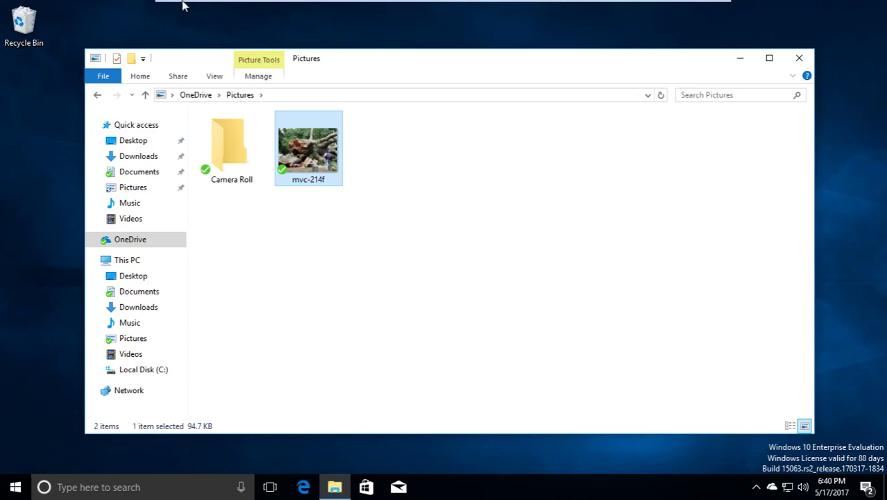
mouse_move(171, 4)
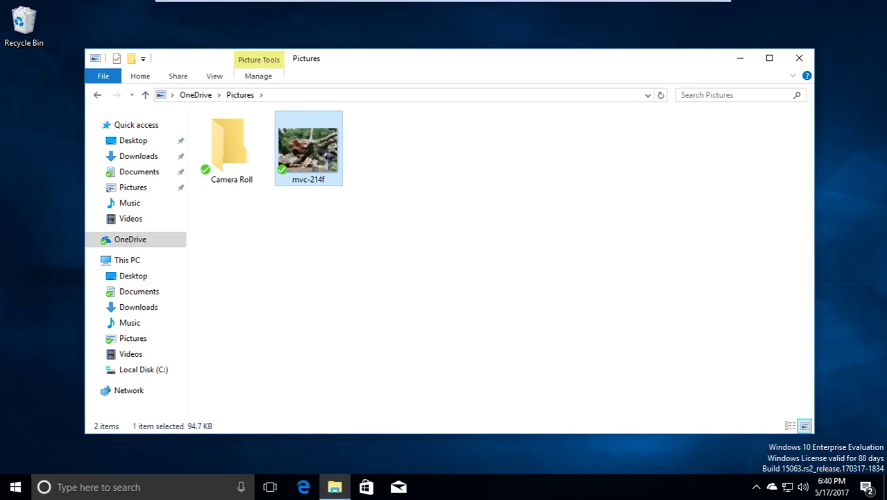